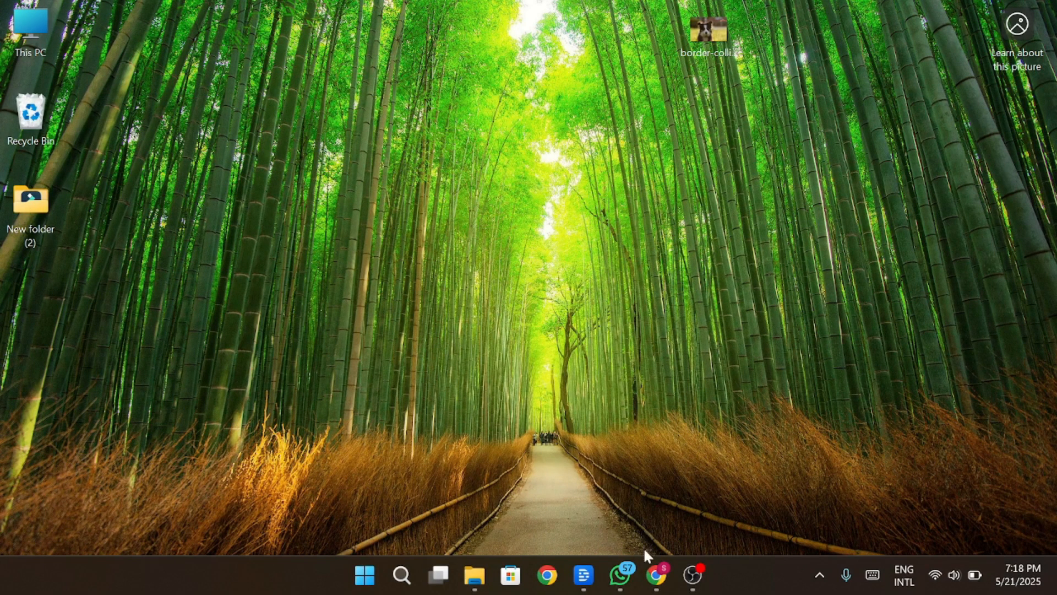
Switch to the Shopify admin in Chrome and look over the Online Store themes page
{"action": "mouse_move", "coordinate": [659, 579]}
{"action": "left_click", "coordinate": [657, 575]}
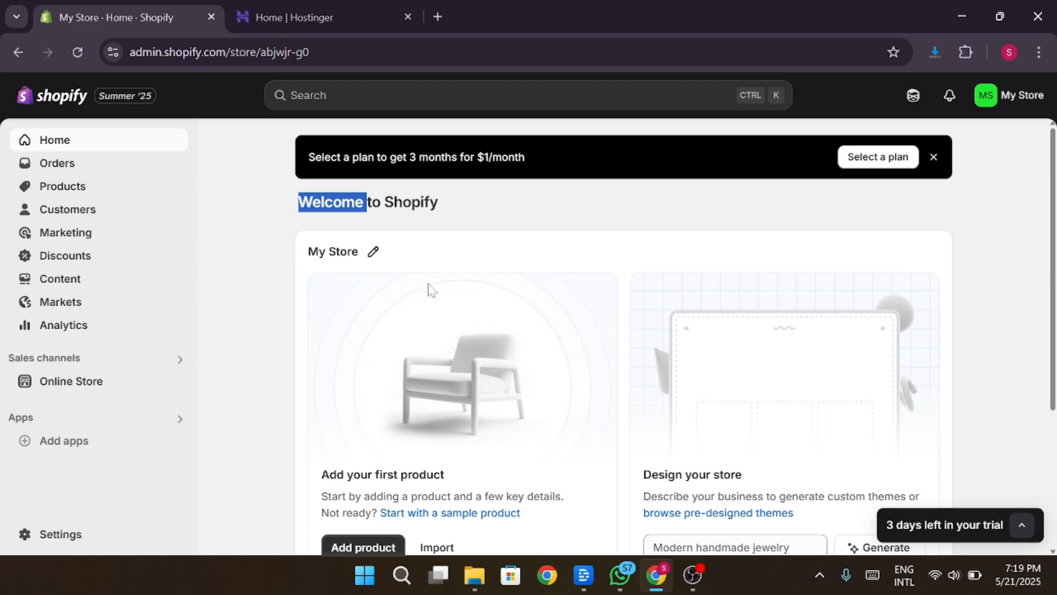
{"action": "left_click", "coordinate": [85, 386]}
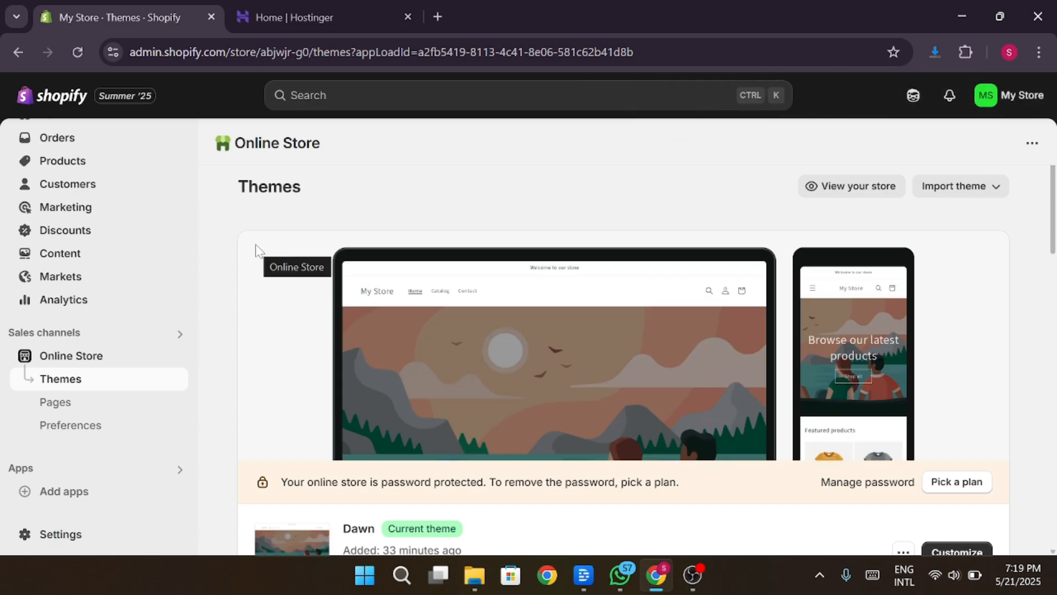
{"action": "scroll", "coordinate": [256, 245], "scroll_direction": "down", "scroll_amount": 5}
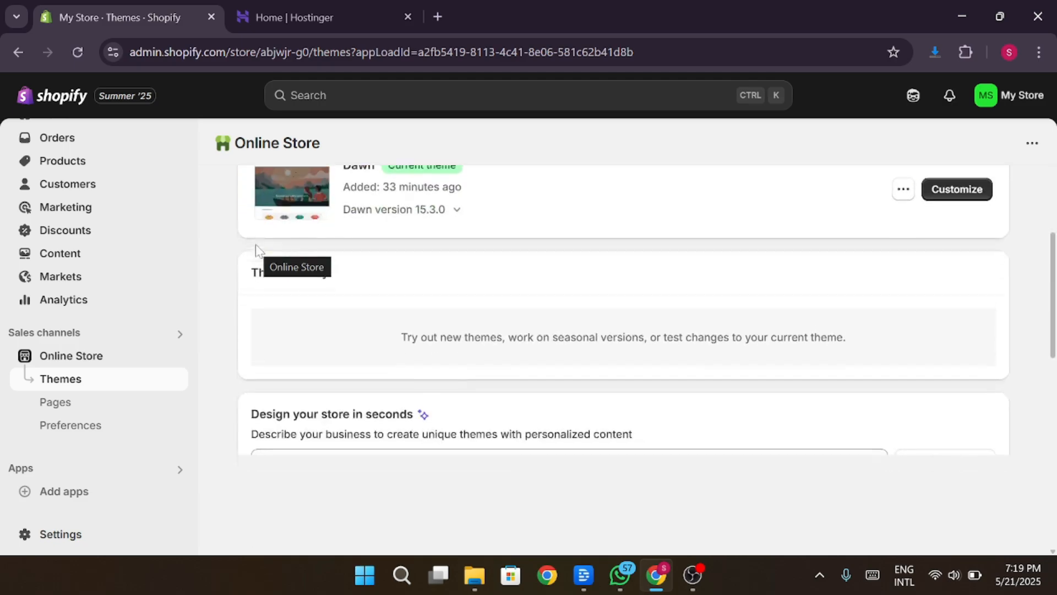
{"action": "scroll", "coordinate": [255, 245], "scroll_direction": "up", "scroll_amount": 5}
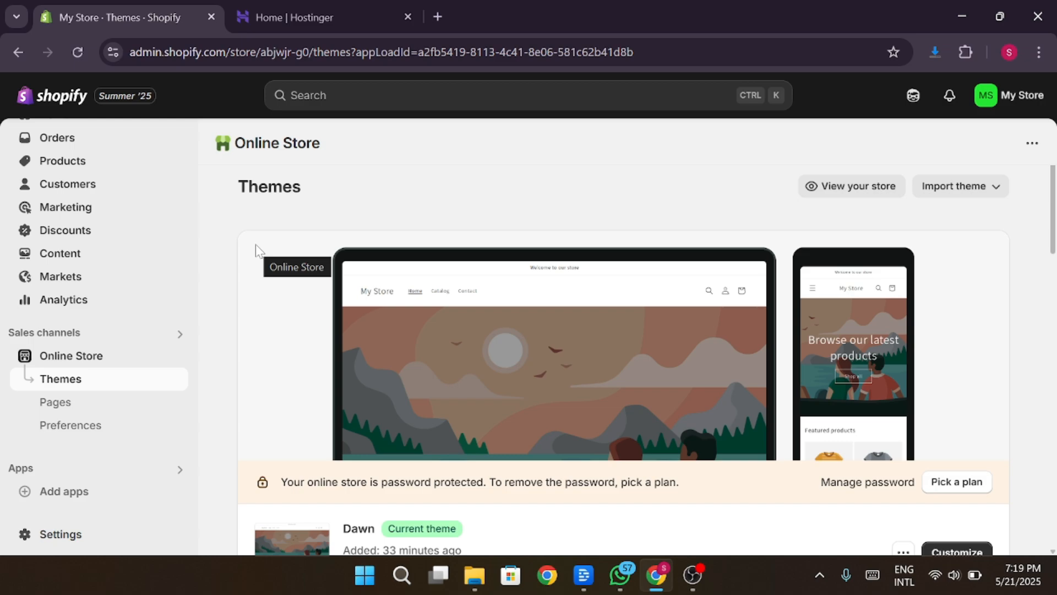
Open the store's domain settings and bring up the form for connecting an existing domain
{"action": "left_click", "coordinate": [44, 533]}
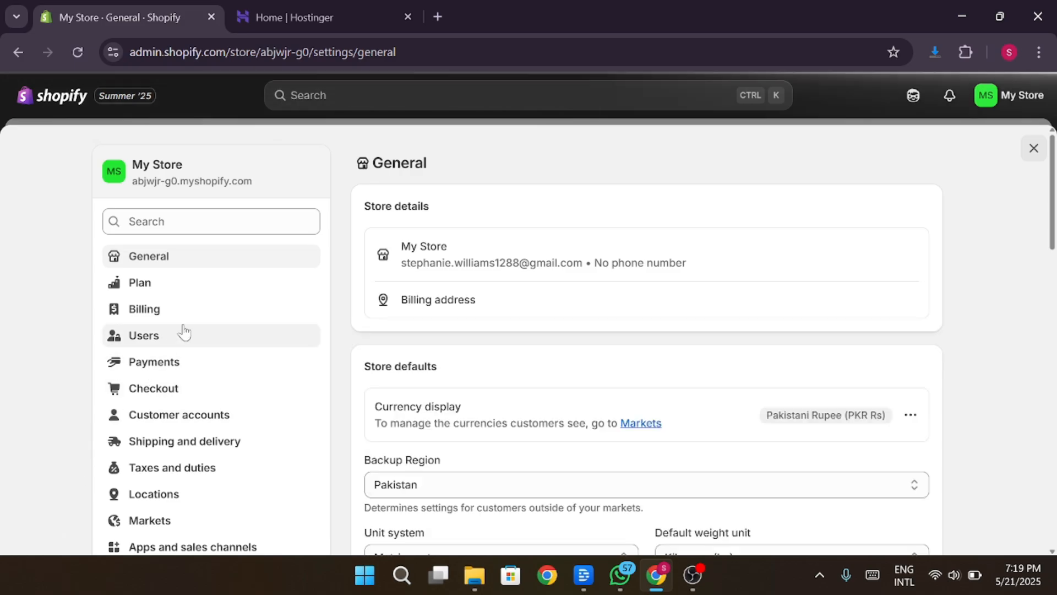
{"action": "scroll", "coordinate": [250, 387], "scroll_direction": "down", "scroll_amount": 3}
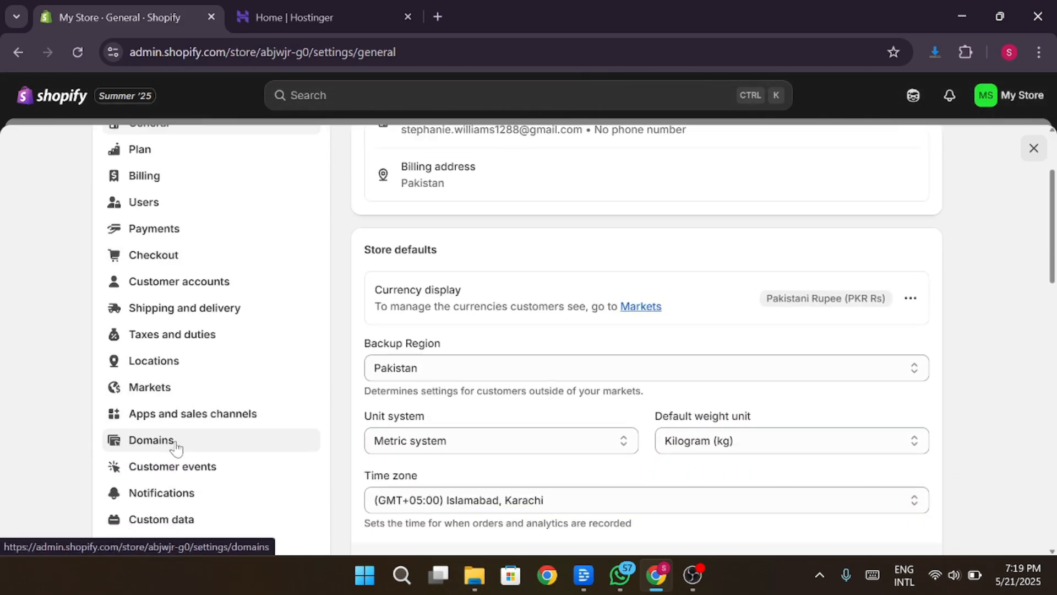
{"action": "left_click", "coordinate": [175, 444]}
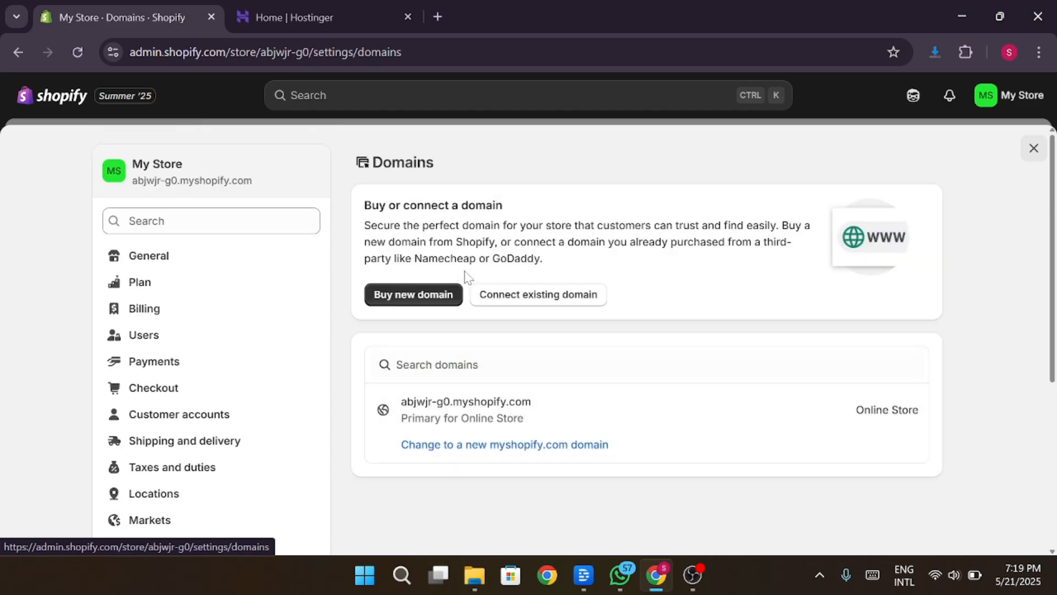
{"action": "left_click", "coordinate": [499, 297]}
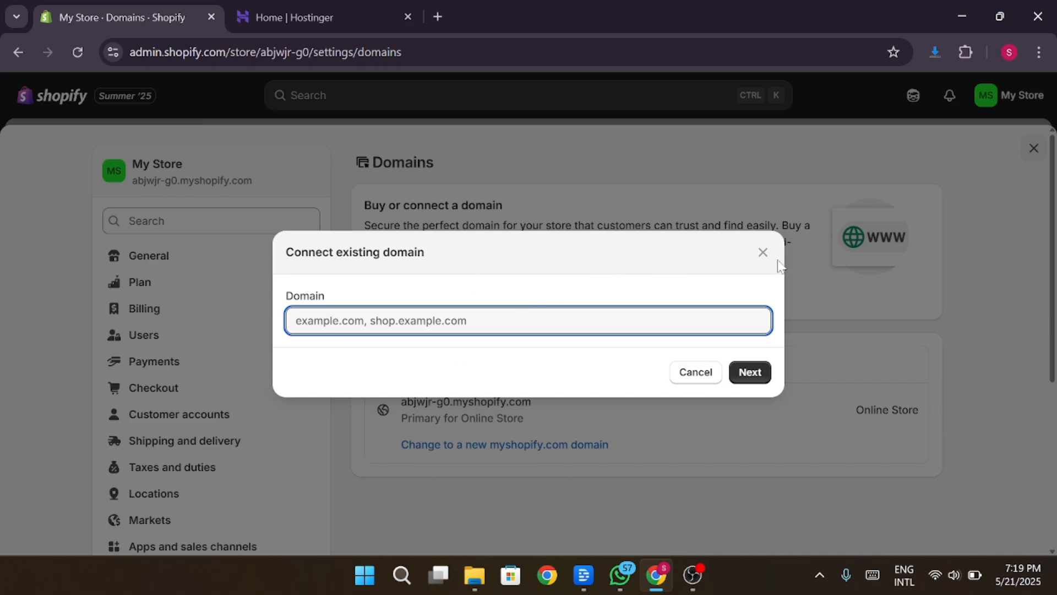
Switch to Hostinger and view the account options, then dismiss them
{"action": "left_click", "coordinate": [316, 1]}
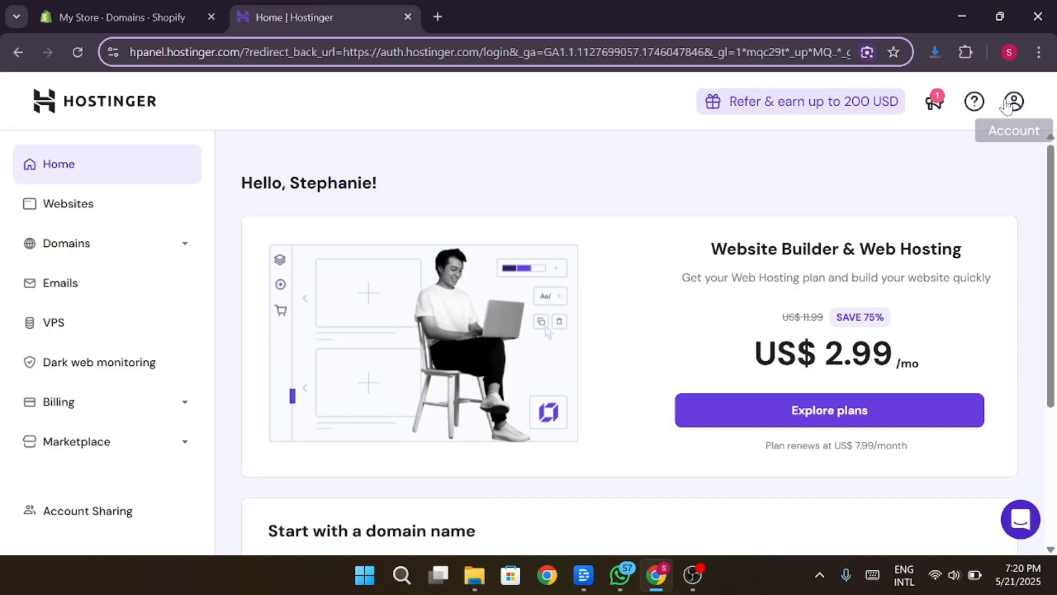
{"action": "left_click", "coordinate": [1008, 105]}
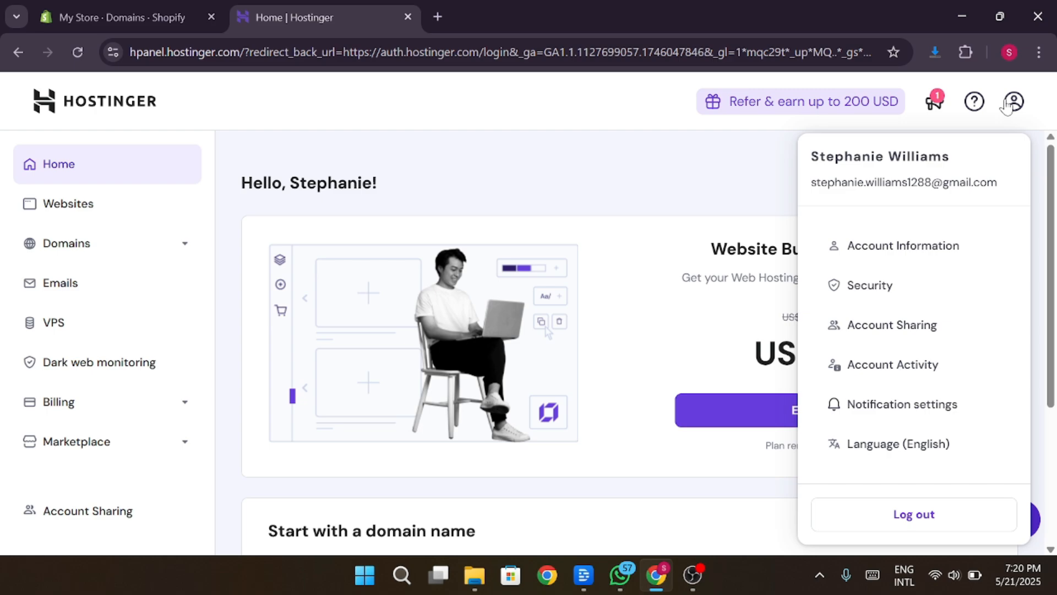
{"action": "left_click", "coordinate": [737, 158]}
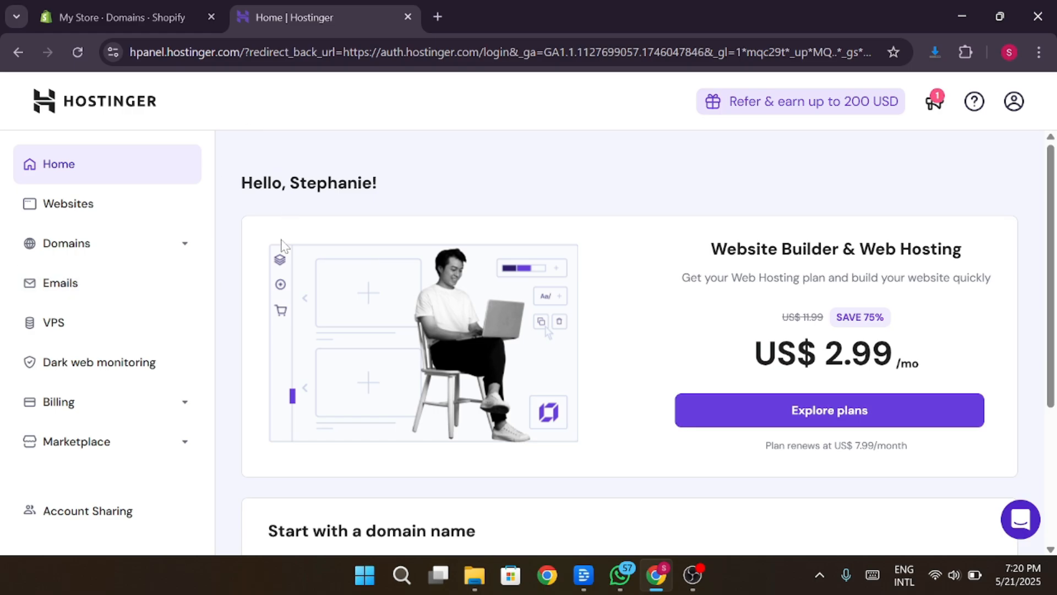
Open Hostinger's page for getting a new domain and search for the name "sungalsses store"
{"action": "left_click", "coordinate": [177, 253]}
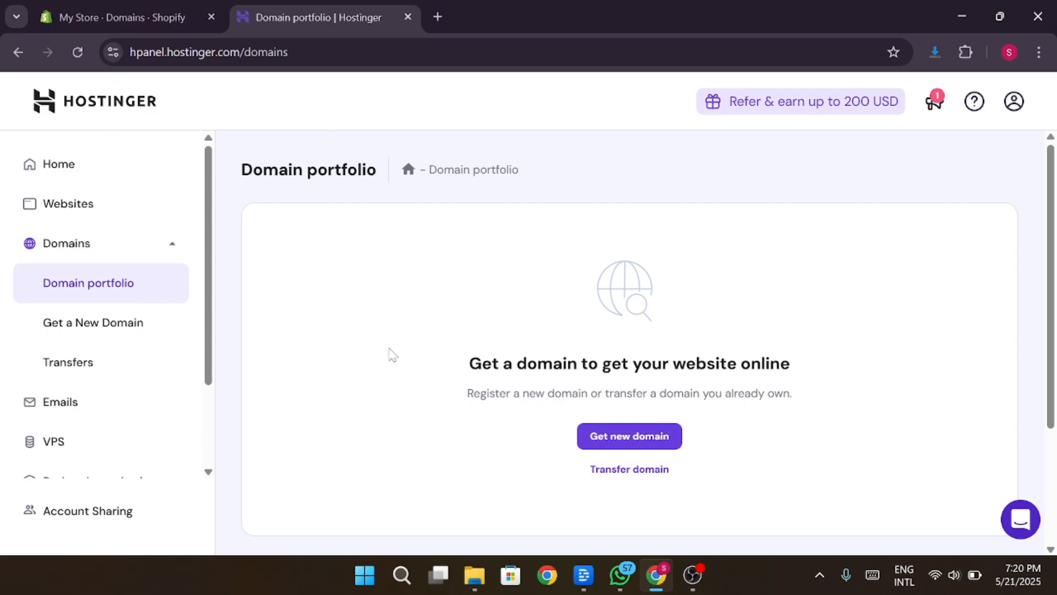
{"action": "left_click", "coordinate": [165, 329]}
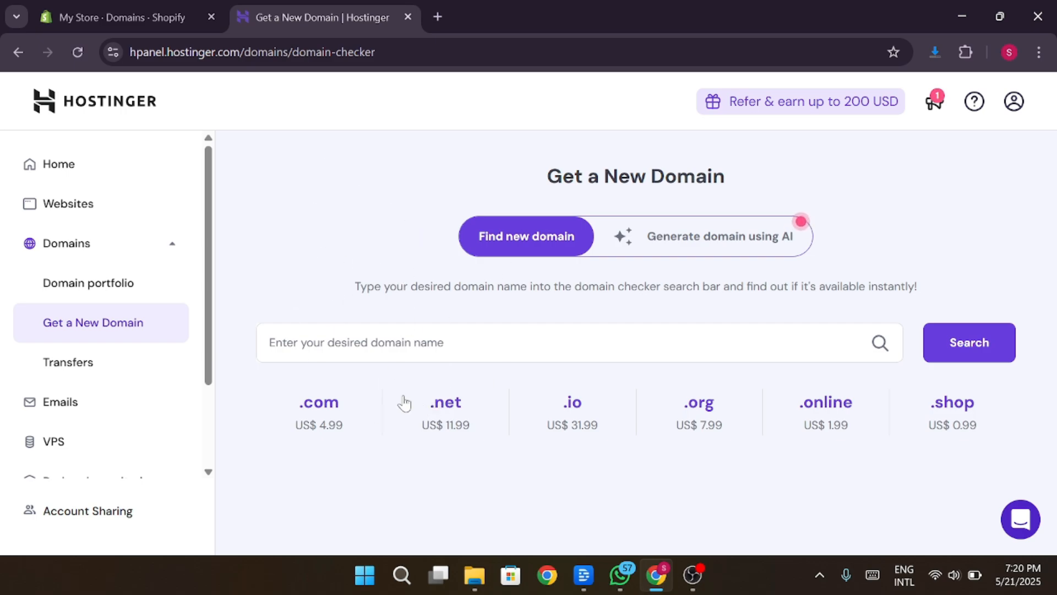
{"action": "left_click", "coordinate": [997, 352]}
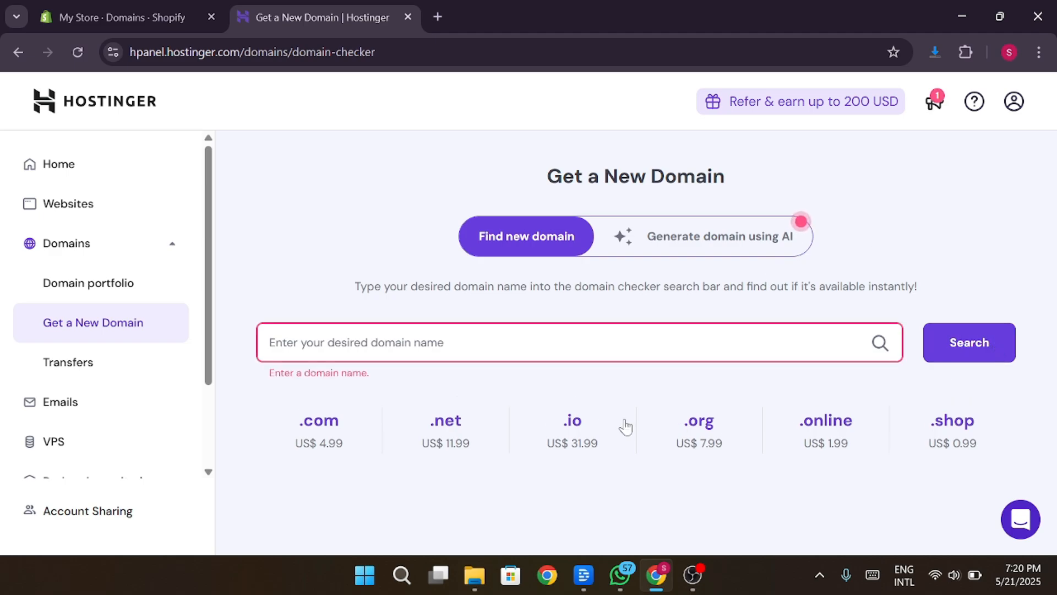
{"action": "left_click", "coordinate": [562, 347]}
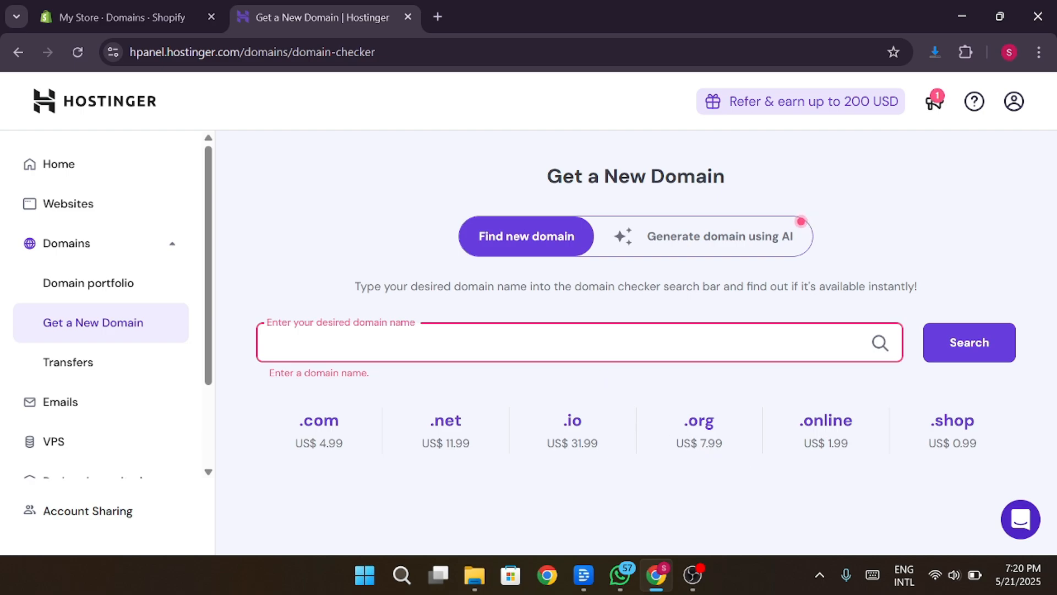
{"action": "type", "text": "sungalsses store"}
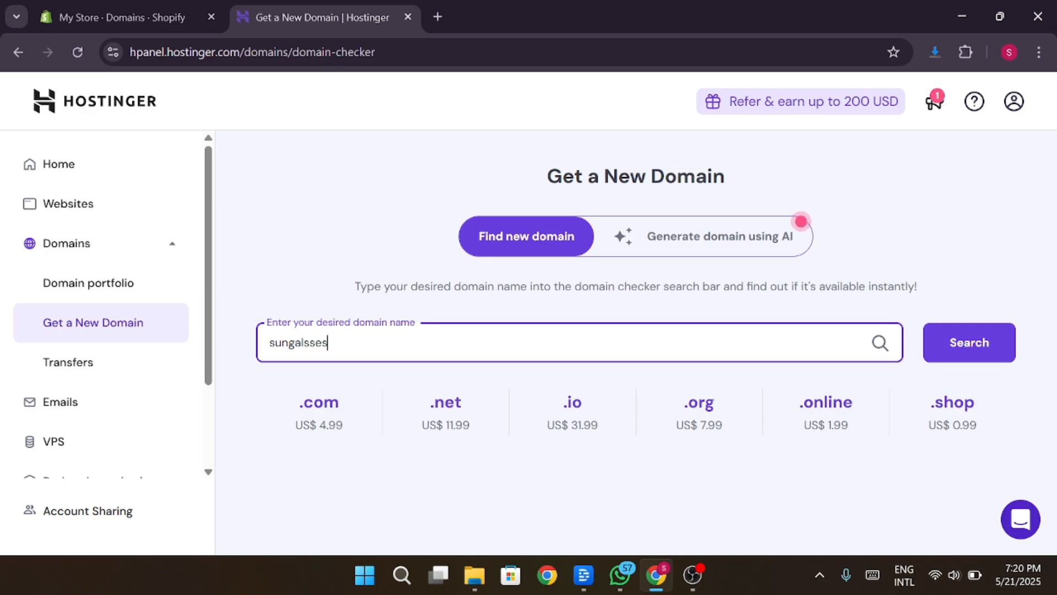
{"action": "key", "text": "Return"}
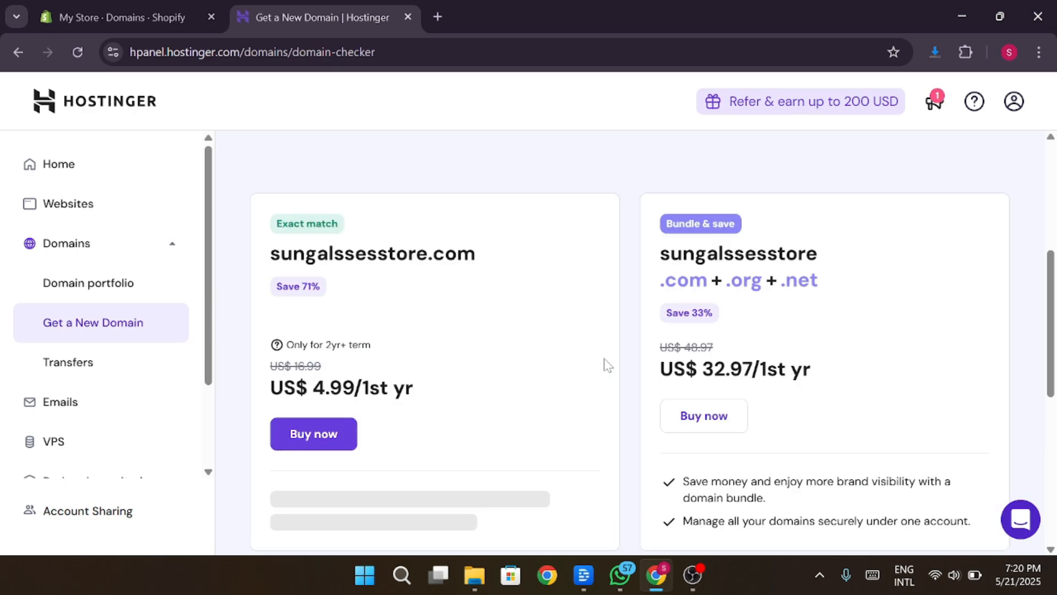
Filter the available domain extensions by Business and review the payment details for sungalssesstore.solutions
{"action": "scroll", "coordinate": [606, 363], "scroll_direction": "down", "scroll_amount": 5}
{"action": "scroll", "coordinate": [608, 365], "scroll_direction": "down", "scroll_amount": 3}
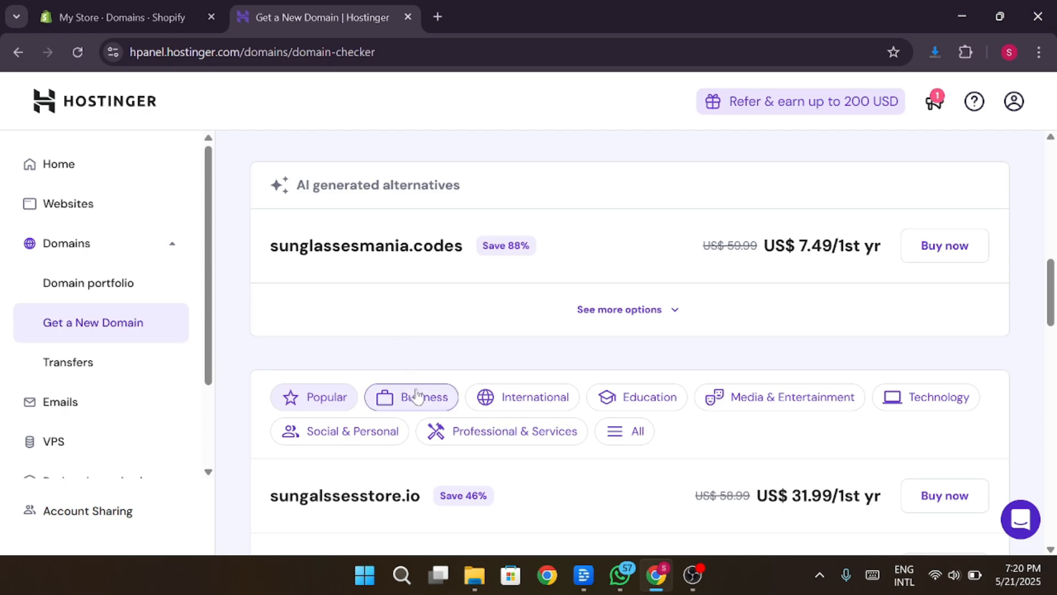
{"action": "left_click", "coordinate": [417, 396]}
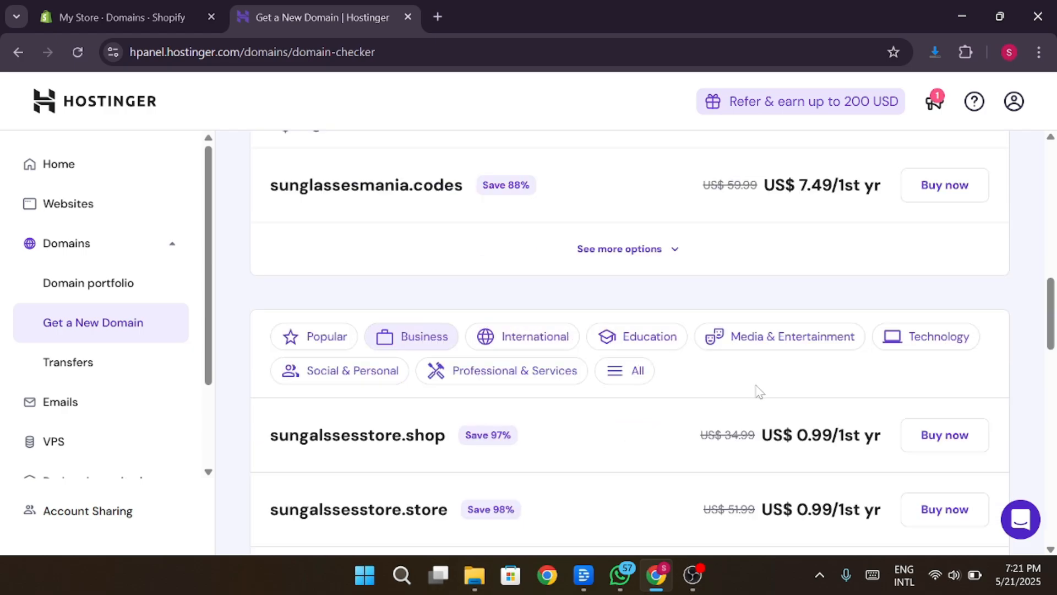
{"action": "scroll", "coordinate": [759, 391], "scroll_direction": "down", "scroll_amount": 5}
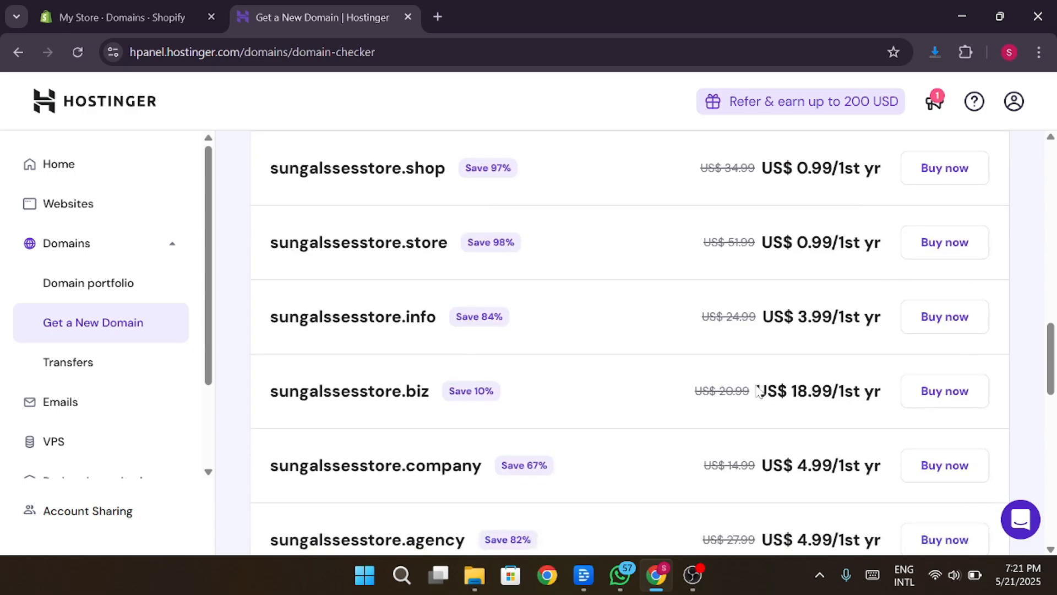
{"action": "scroll", "coordinate": [759, 391], "scroll_direction": "down", "scroll_amount": 4}
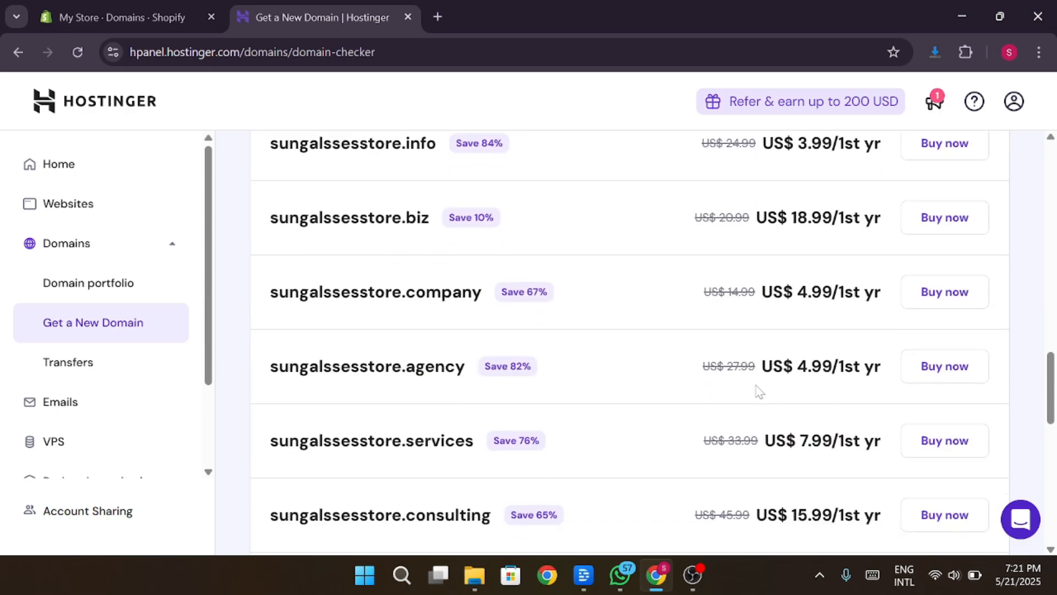
{"action": "scroll", "coordinate": [758, 391], "scroll_direction": "down", "scroll_amount": 3}
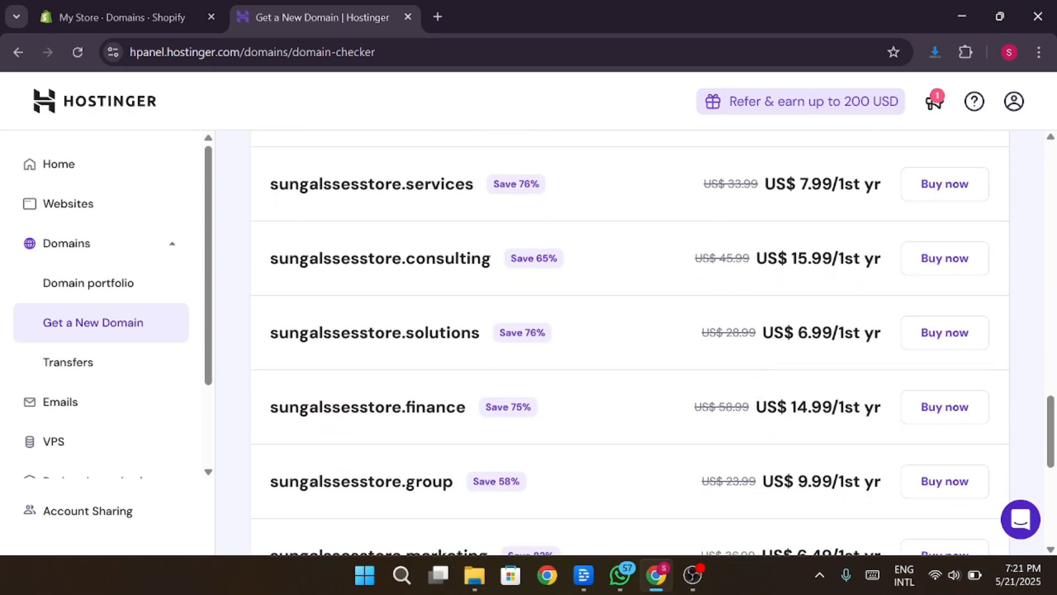
{"action": "left_click", "coordinate": [935, 342]}
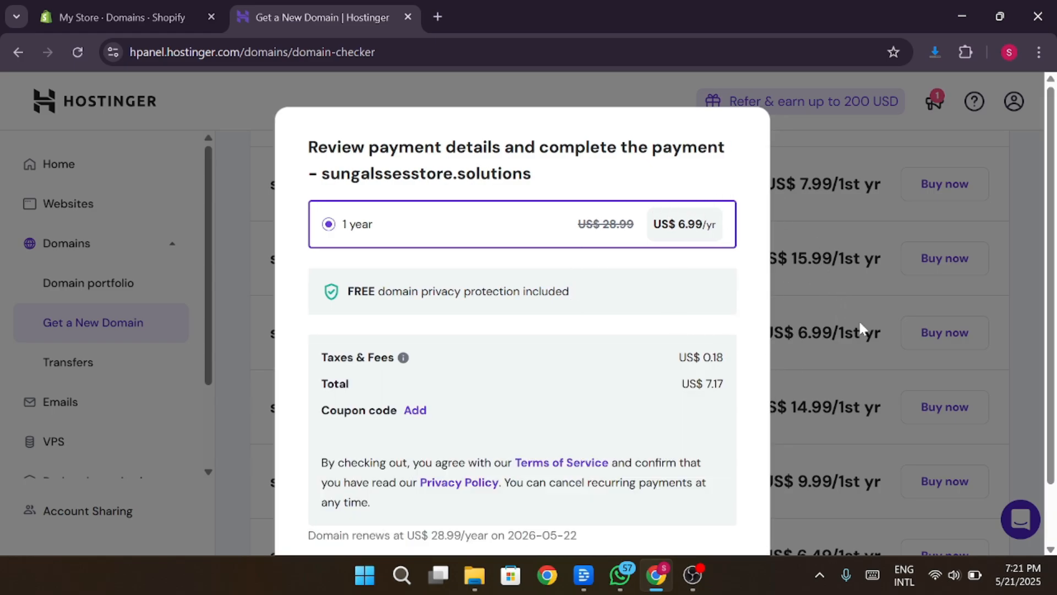
{"action": "scroll", "coordinate": [861, 329], "scroll_direction": "down", "scroll_amount": 2}
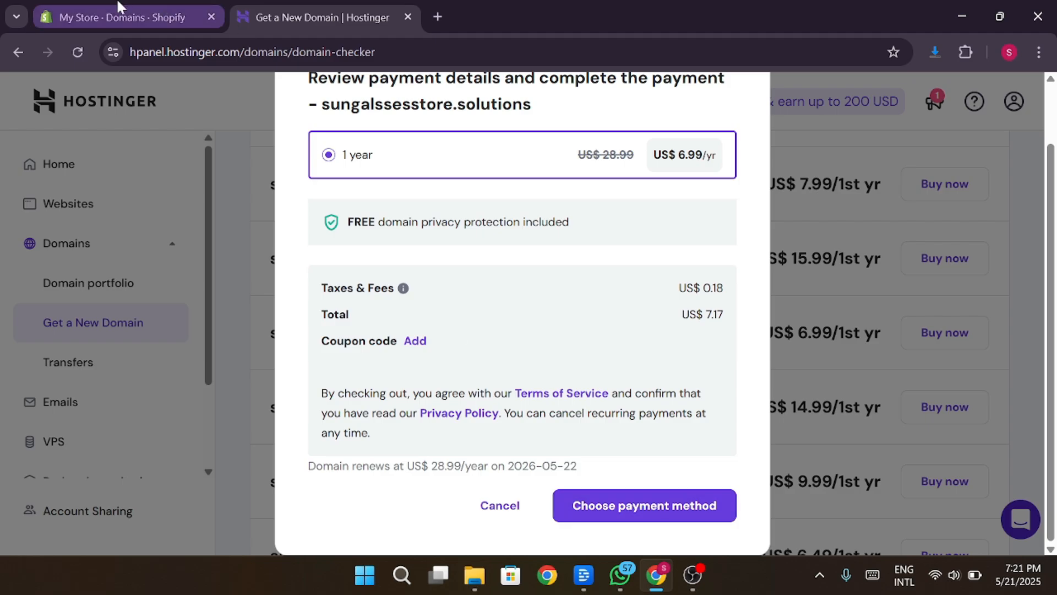
Switch to the Shopify domain settings, close the open form and reopen the one for connecting an existing domain
{"action": "left_click", "coordinate": [115, 18]}
{"action": "left_click", "coordinate": [590, 213]}
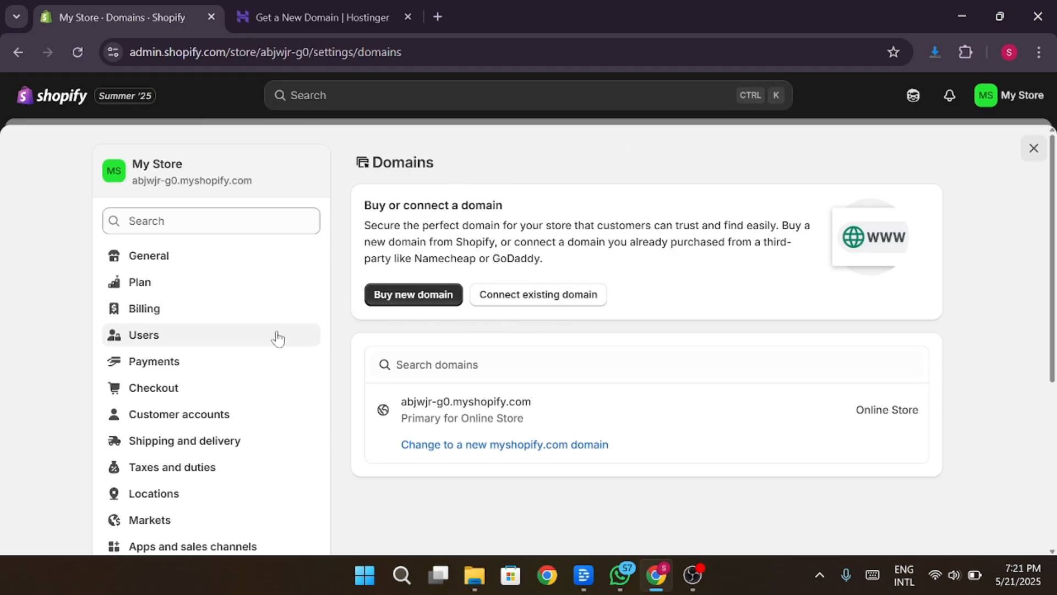
{"action": "scroll", "coordinate": [275, 392], "scroll_direction": "down", "scroll_amount": 5}
{"action": "scroll", "coordinate": [301, 290], "scroll_direction": "up", "scroll_amount": 5}
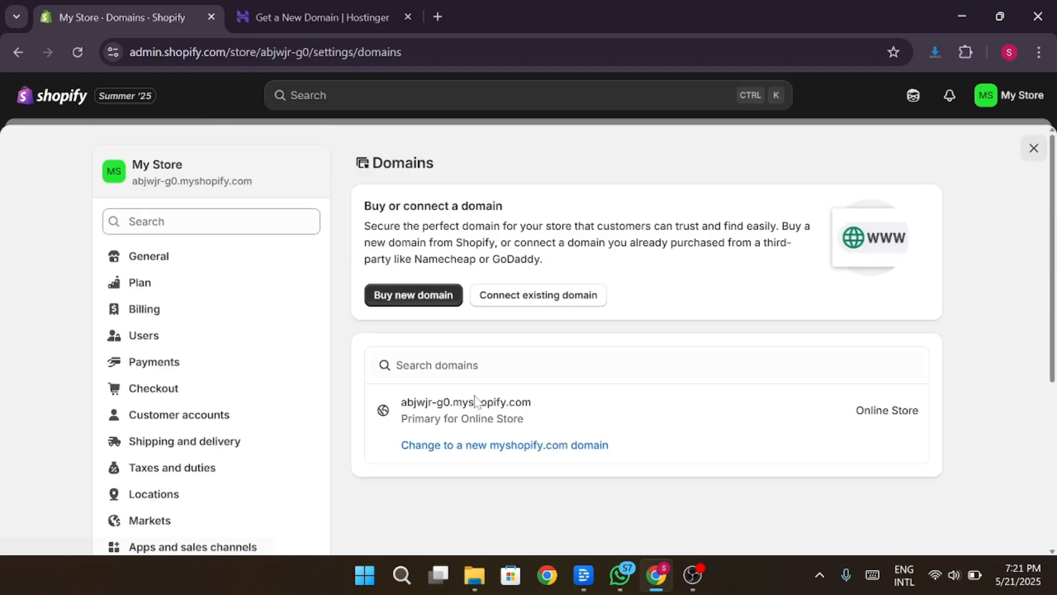
{"action": "left_click", "coordinate": [567, 302]}
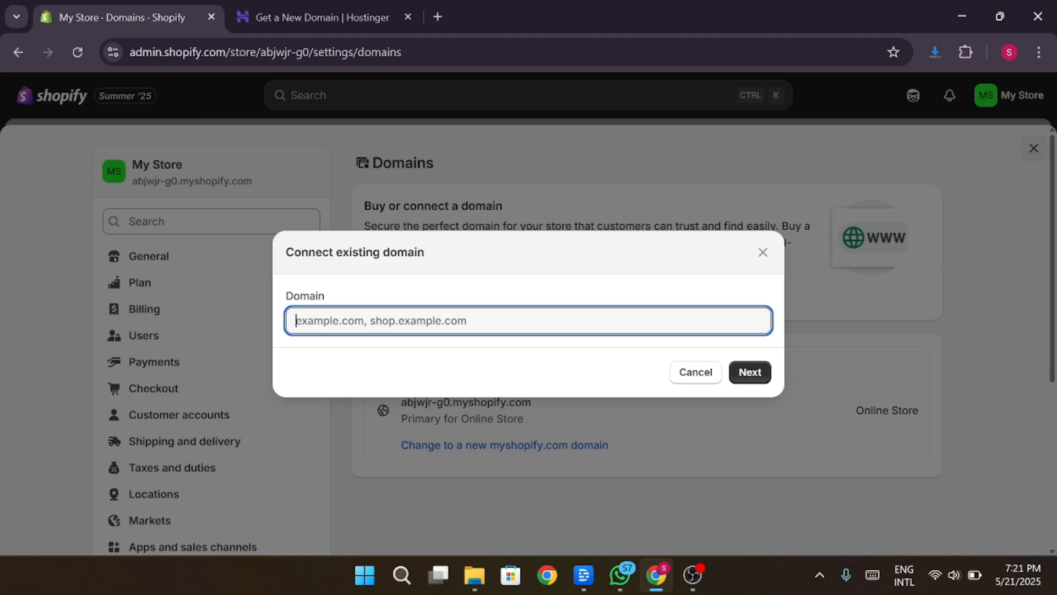
Switch to Hostinger, cancel the sungalssesstore.solutions purchase and open the domain portfolio
{"action": "left_click", "coordinate": [292, 17]}
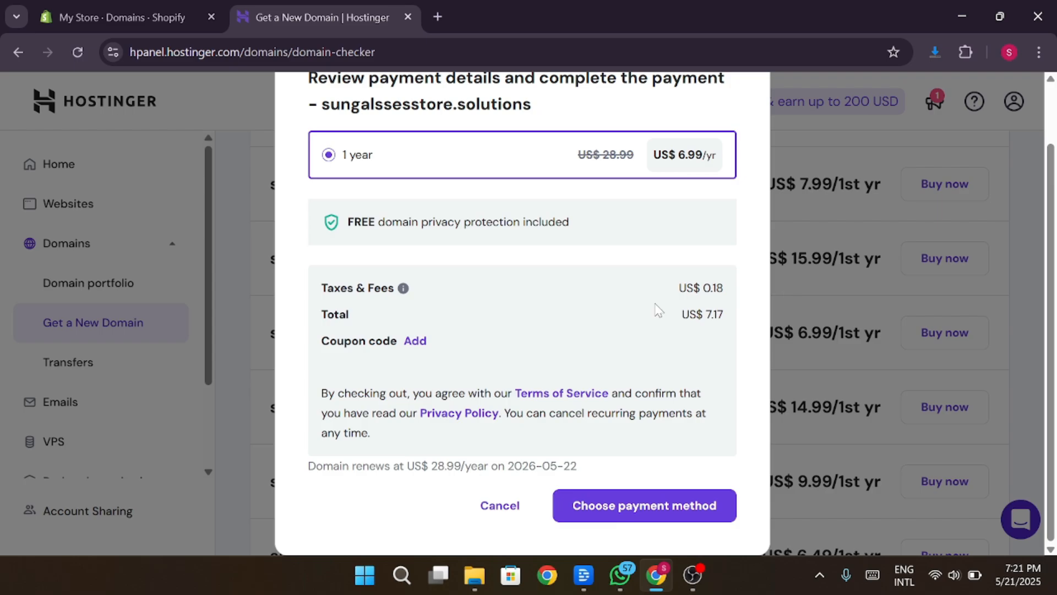
{"action": "left_click", "coordinate": [518, 506]}
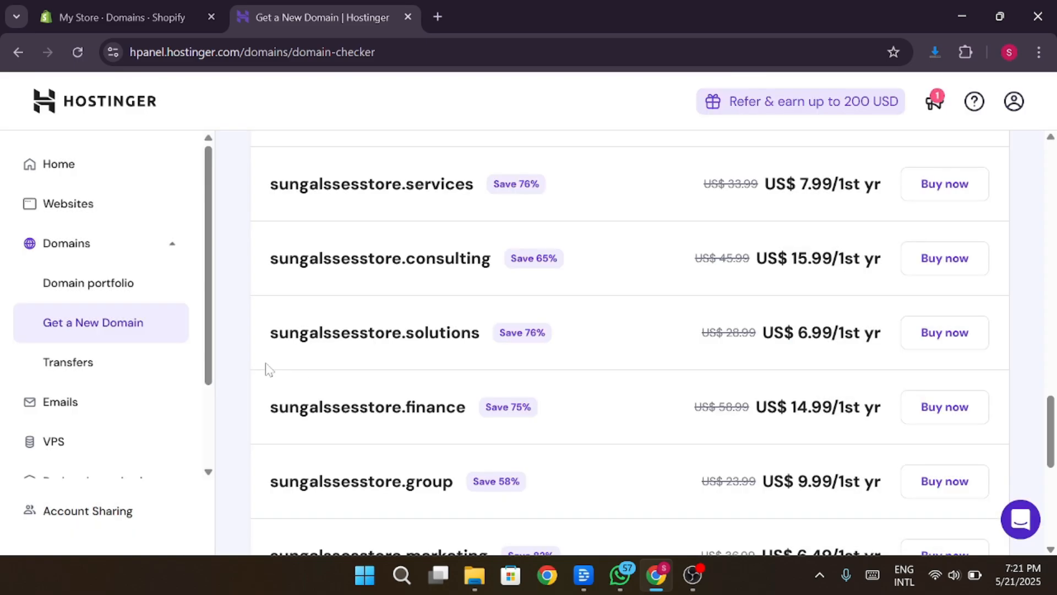
{"action": "left_click", "coordinate": [130, 285]}
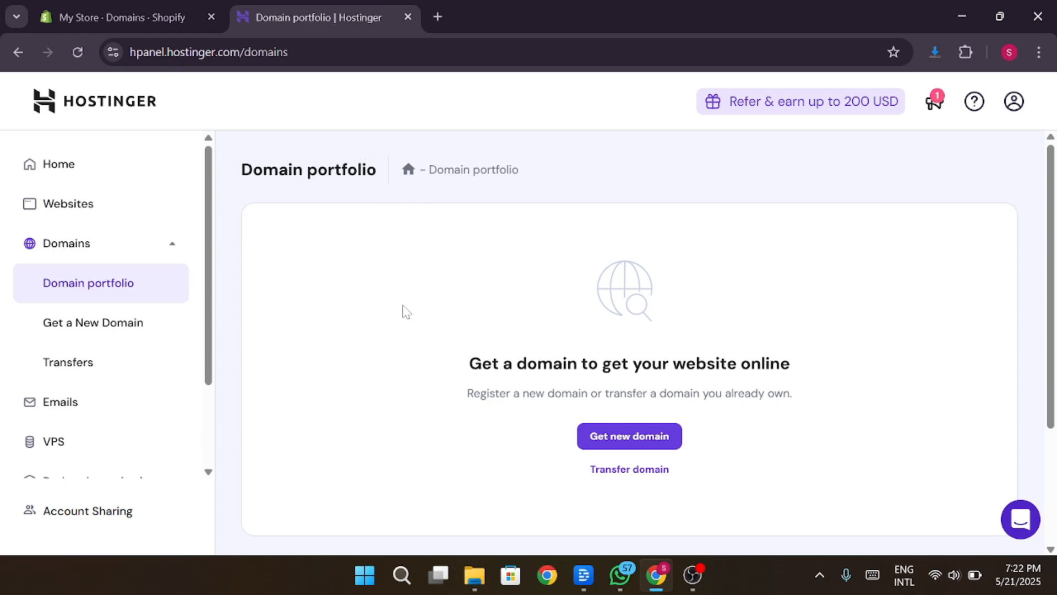
Switch to the Shopify admin and close the form for connecting an existing domain
{"action": "left_click", "coordinate": [171, 2]}
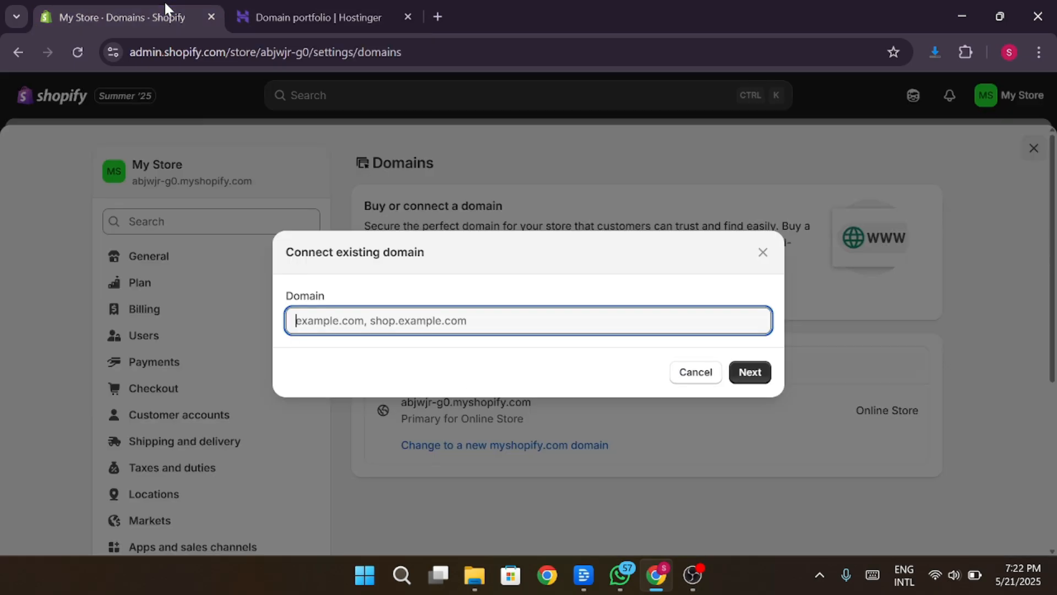
{"action": "left_click", "coordinate": [765, 254]}
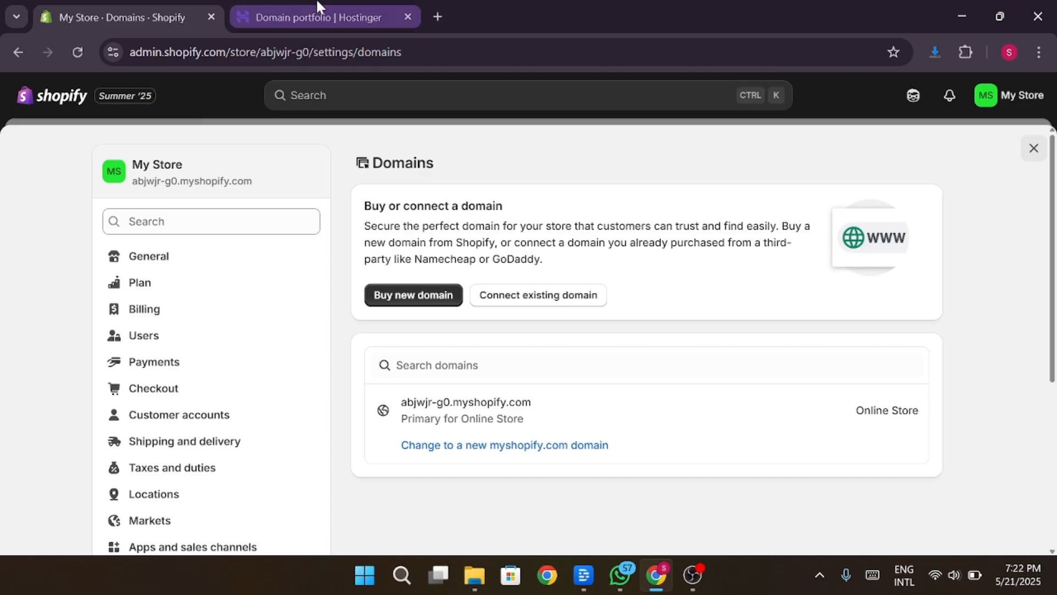
Switch to Hostinger, open its home page and look through the navigation sections
{"action": "left_click", "coordinate": [368, 5]}
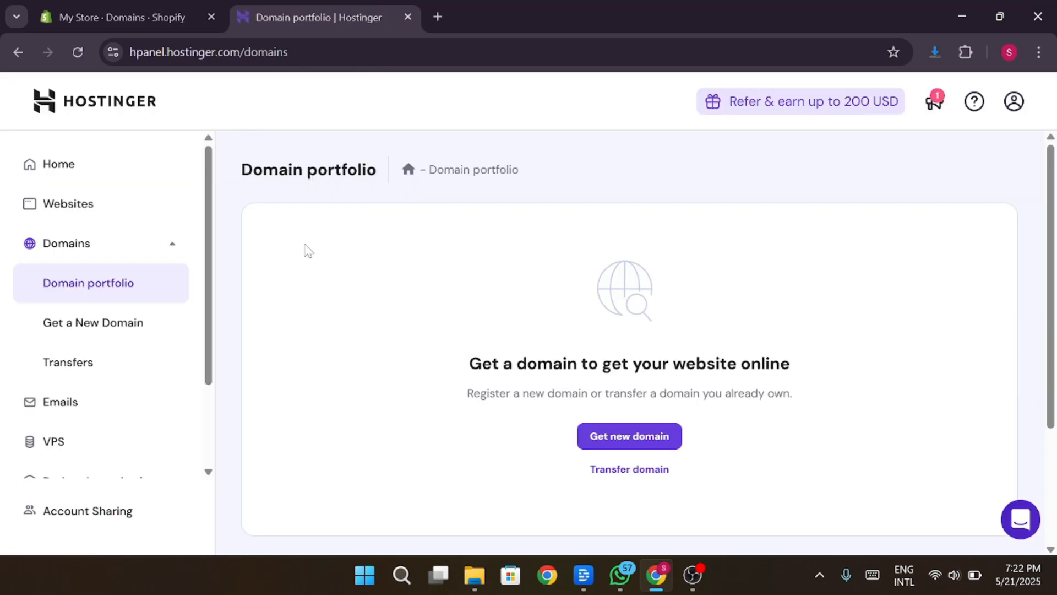
{"action": "left_click", "coordinate": [48, 170]}
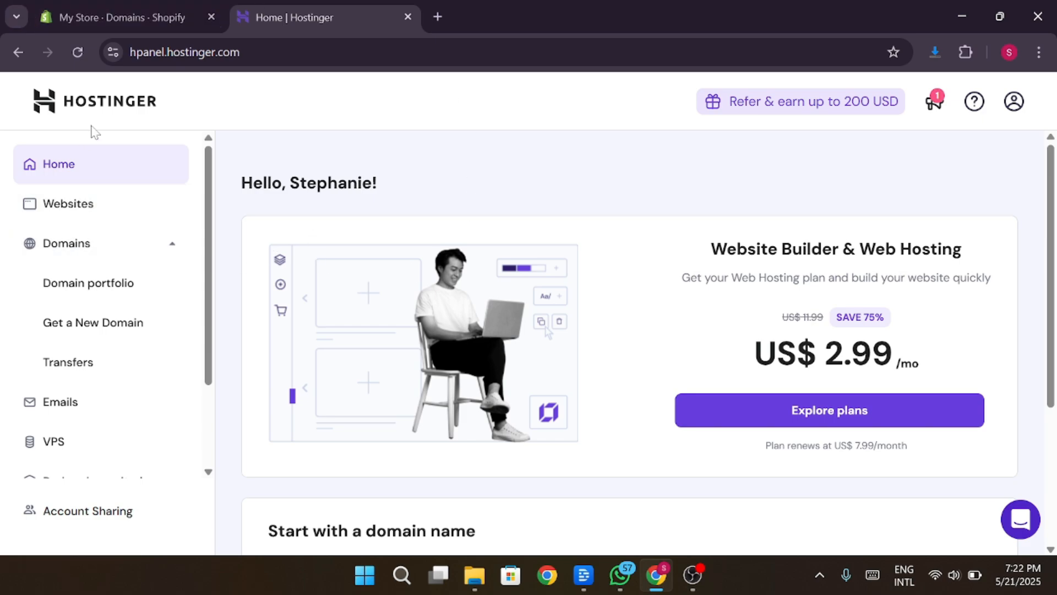
{"action": "scroll", "coordinate": [146, 350], "scroll_direction": "down", "scroll_amount": 2}
{"action": "scroll", "coordinate": [147, 349], "scroll_direction": "up", "scroll_amount": 2}
{"action": "scroll", "coordinate": [149, 351], "scroll_direction": "down", "scroll_amount": 1}
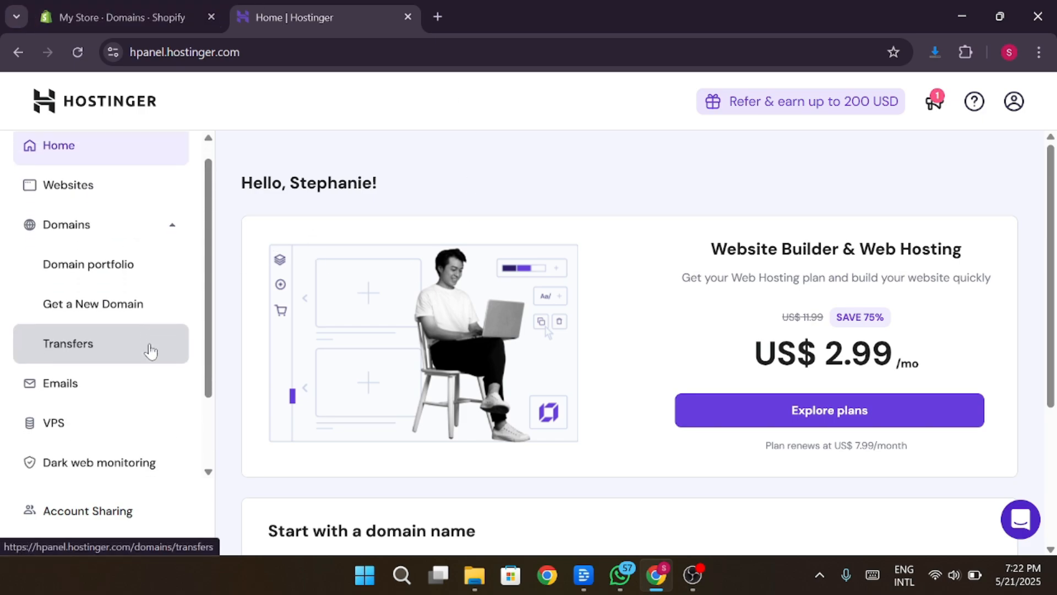
Look through the Hostinger navigation sections and open the page for getting a new domain
{"action": "scroll", "coordinate": [150, 351], "scroll_direction": "down", "scroll_amount": 2}
{"action": "scroll", "coordinate": [150, 351], "scroll_direction": "up", "scroll_amount": 2}
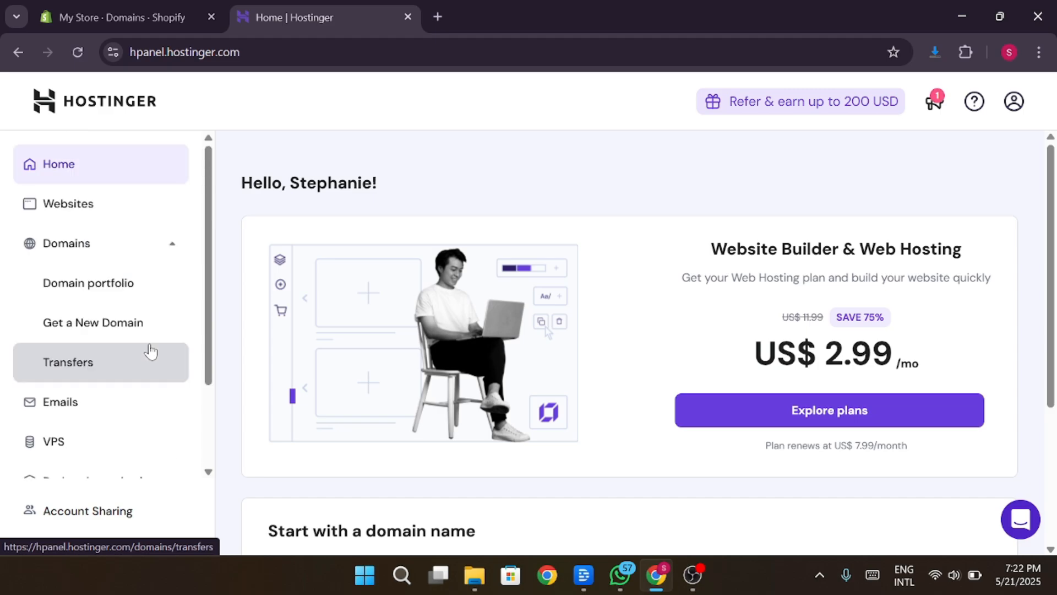
{"action": "scroll", "coordinate": [125, 302], "scroll_direction": "down", "scroll_amount": 2}
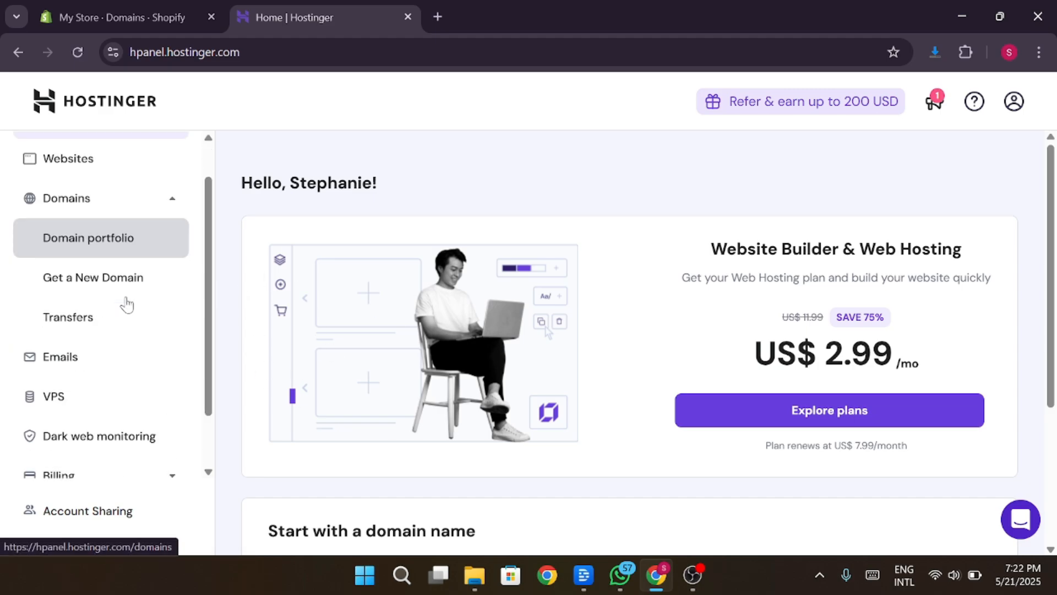
{"action": "left_click", "coordinate": [15, 60]}
{"action": "left_click", "coordinate": [163, 281]}
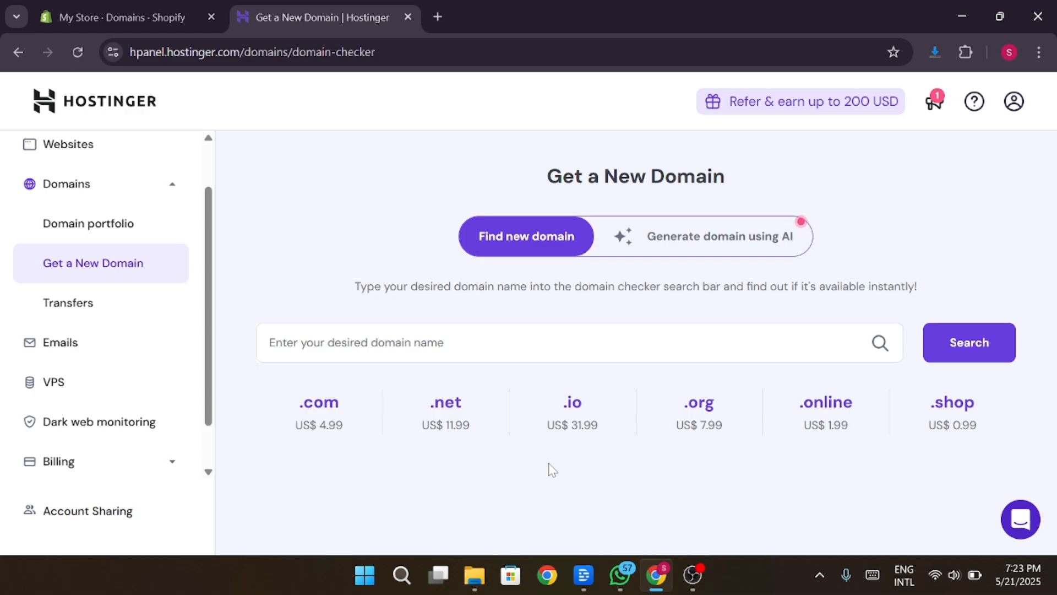
Switch to the Shopify admin, view the page for buying a new domain and close the settings
{"action": "left_click", "coordinate": [173, 8]}
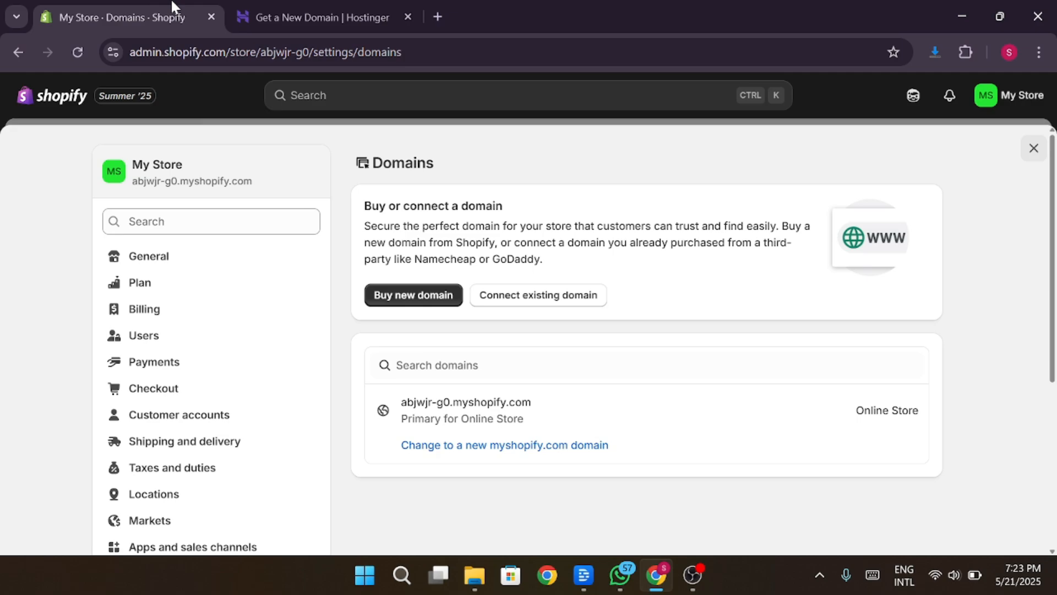
{"action": "left_click", "coordinate": [420, 303]}
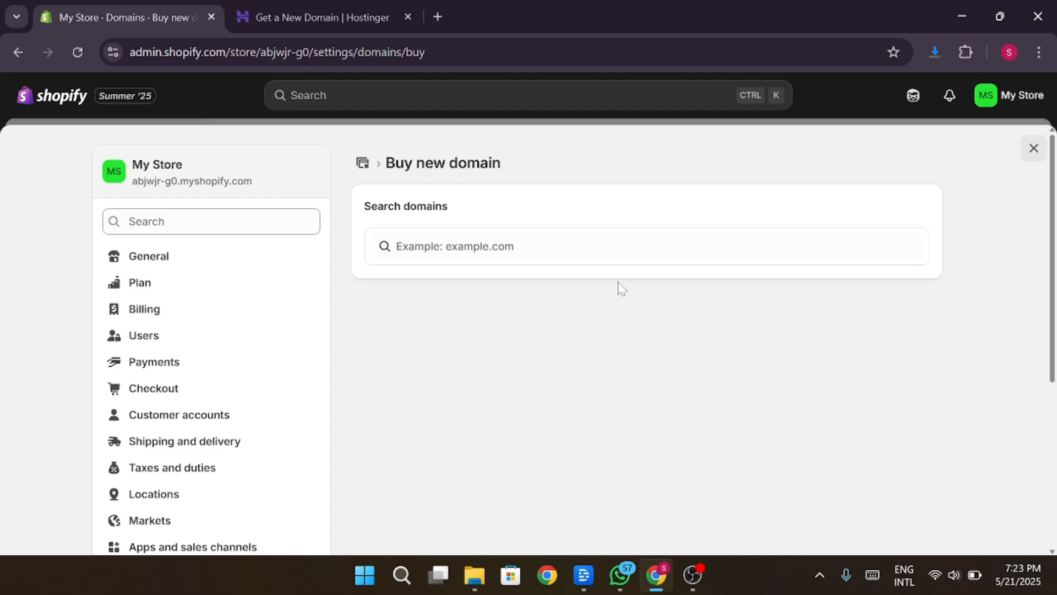
{"action": "left_click", "coordinate": [1033, 148]}
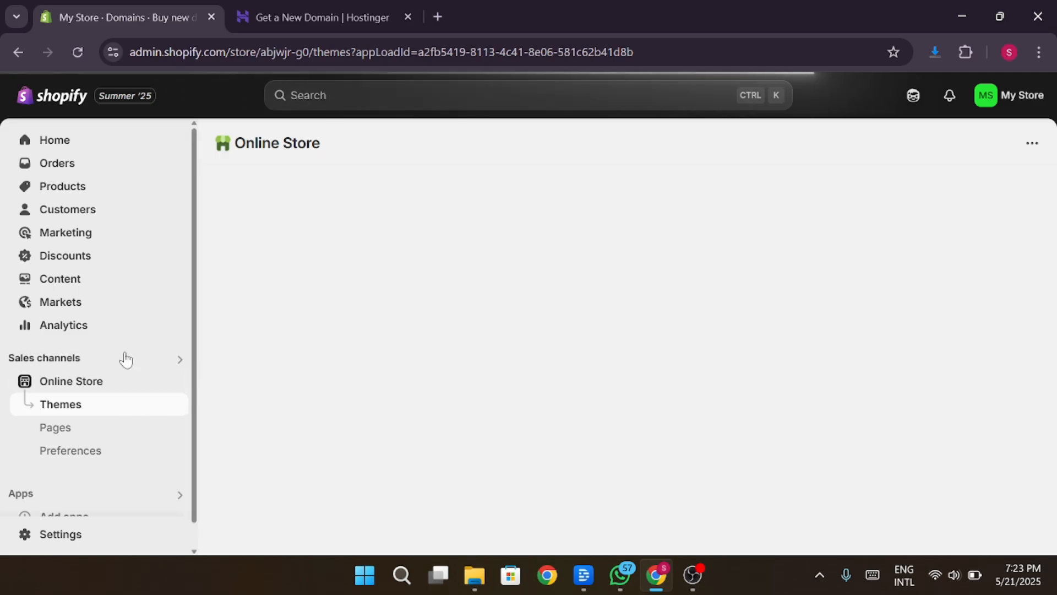
Reopen the store settings and display the Domains section
{"action": "scroll", "coordinate": [123, 354], "scroll_direction": "down", "scroll_amount": 1}
{"action": "left_click", "coordinate": [58, 545]}
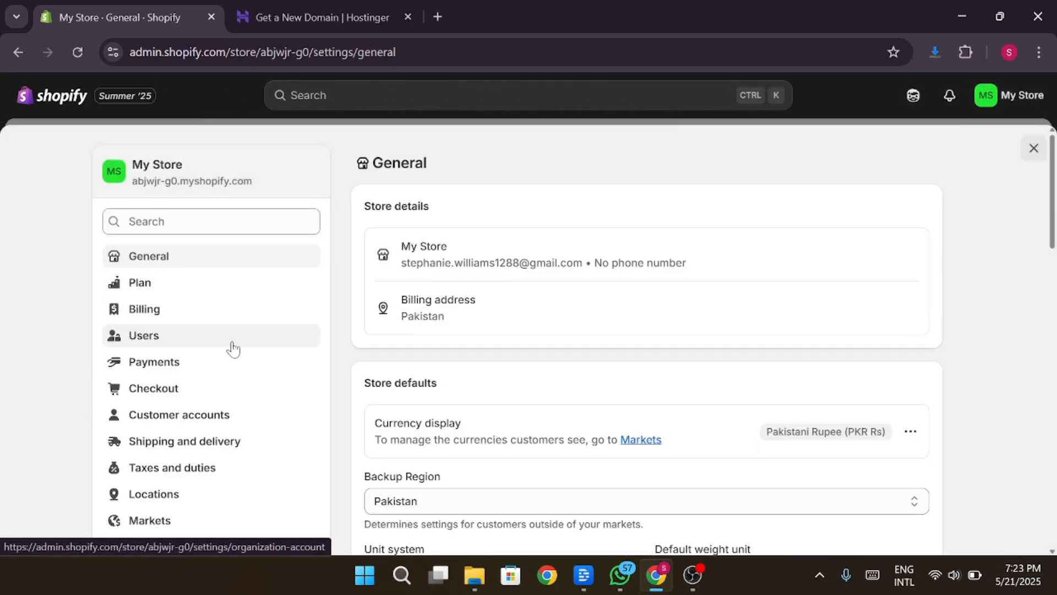
{"action": "scroll", "coordinate": [229, 347], "scroll_direction": "down", "scroll_amount": 4}
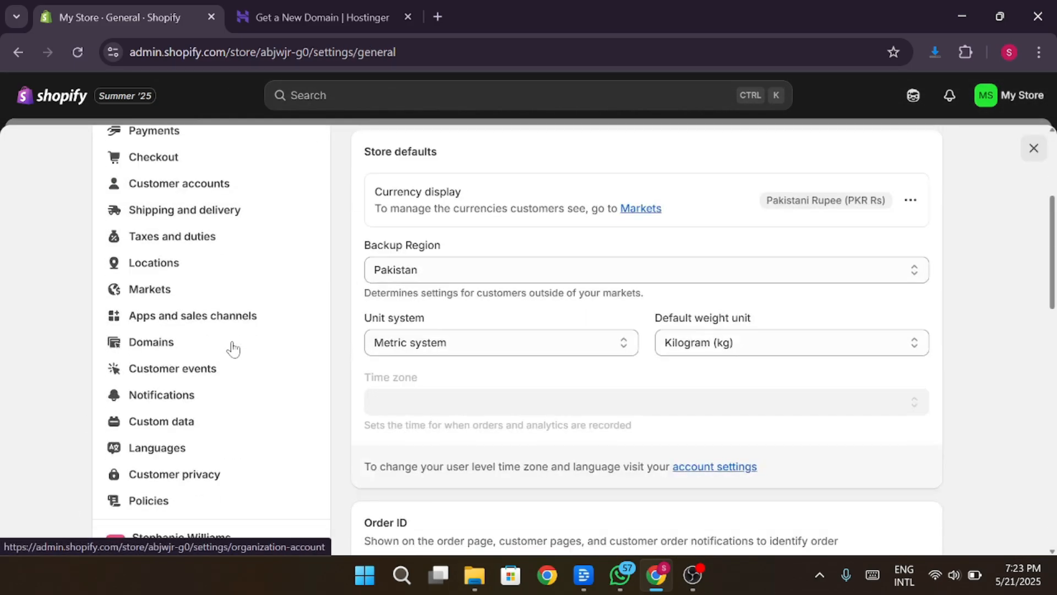
{"action": "left_click", "coordinate": [165, 342]}
Switch to Hostinger, return to its home page and dismiss the WhatsApp notification
{"action": "left_click", "coordinate": [303, 9]}
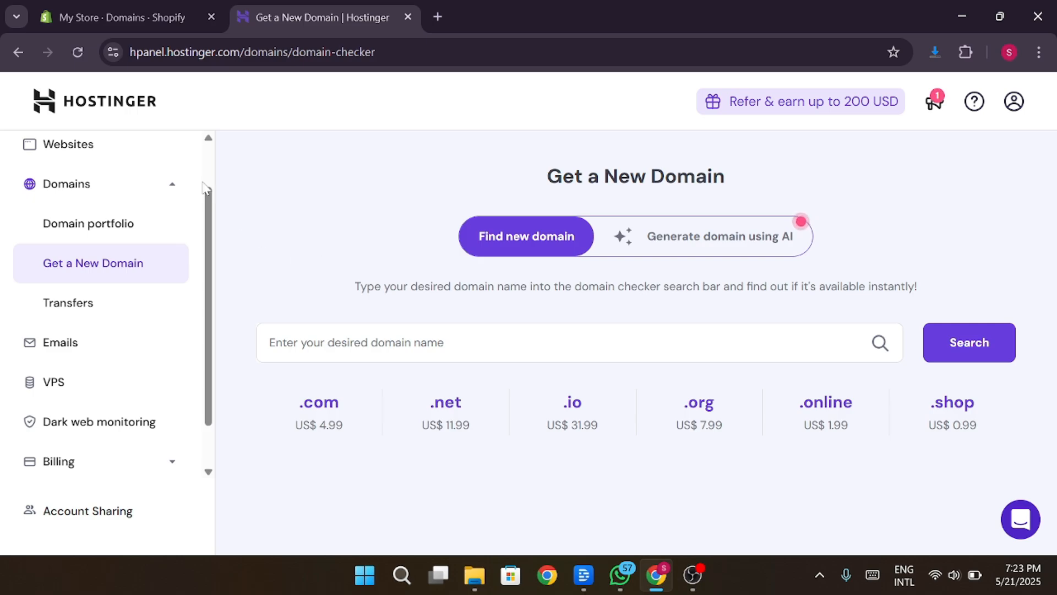
{"action": "scroll", "coordinate": [105, 220], "scroll_direction": "up", "scroll_amount": 1}
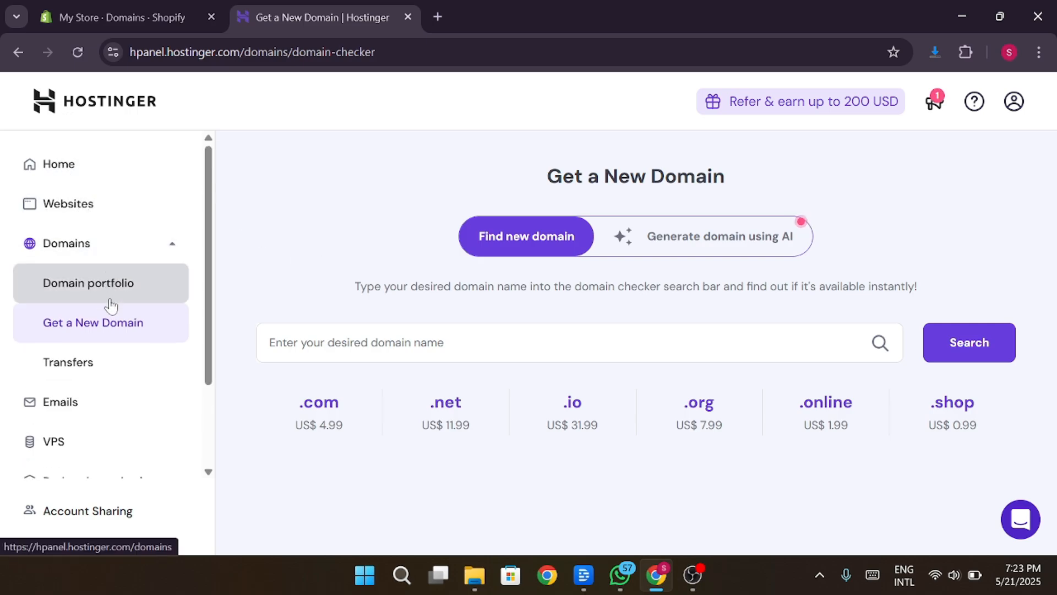
{"action": "scroll", "coordinate": [109, 302], "scroll_direction": "down", "scroll_amount": 2}
{"action": "scroll", "coordinate": [111, 304], "scroll_direction": "up", "scroll_amount": 2}
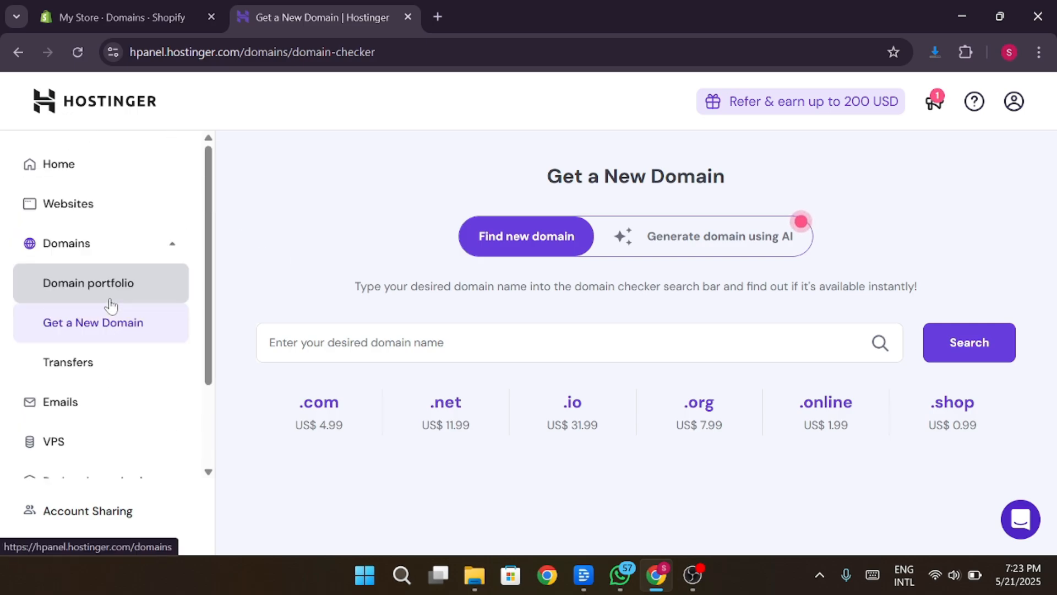
{"action": "left_click", "coordinate": [86, 183]}
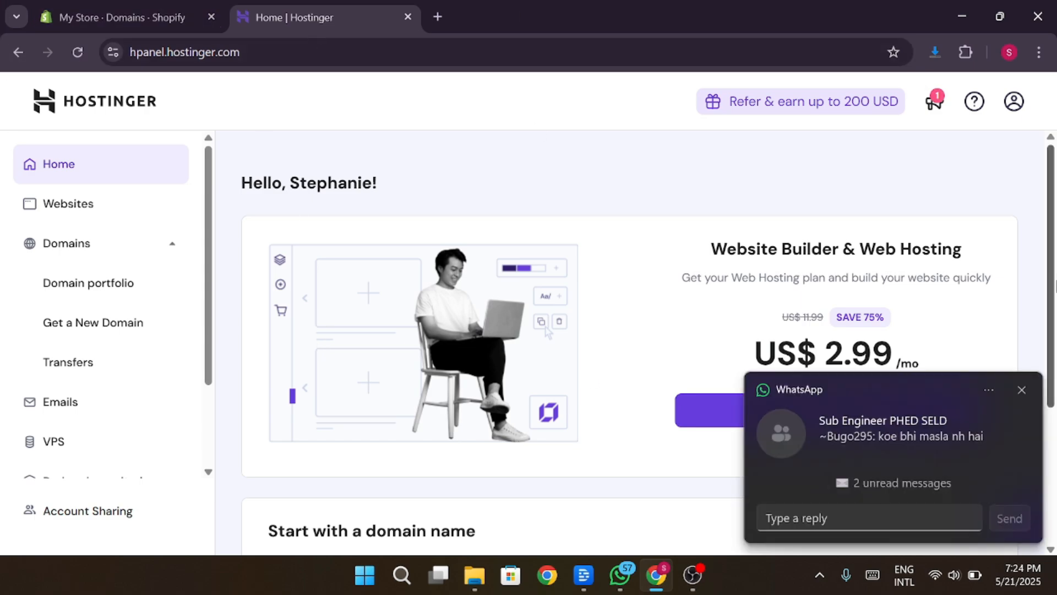
{"action": "left_click", "coordinate": [1021, 388]}
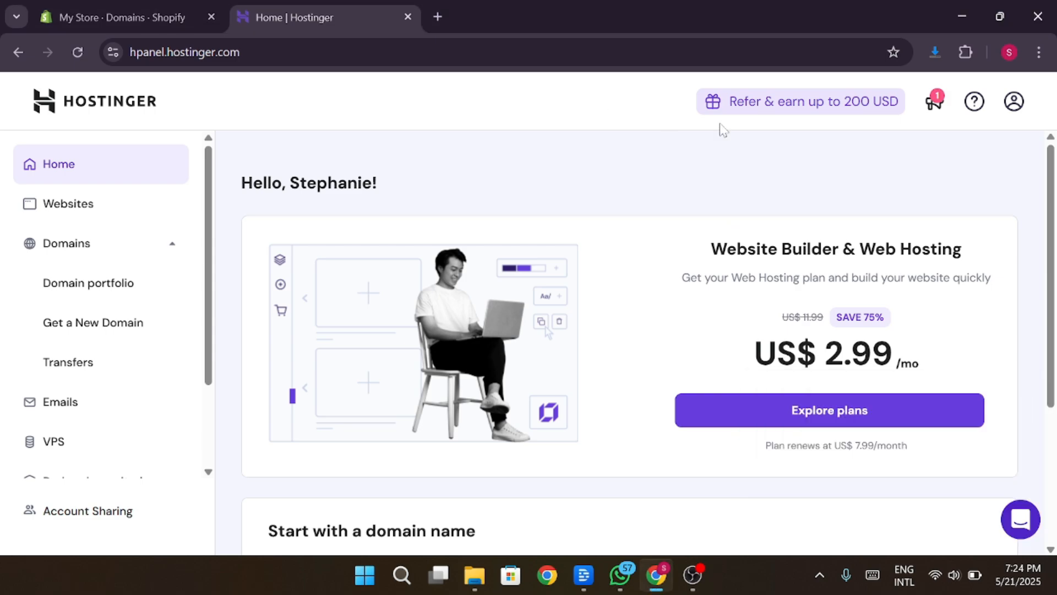
Switch to the Shopify admin, close the domain settings and look through the Online Store themes page
{"action": "left_click", "coordinate": [91, 1]}
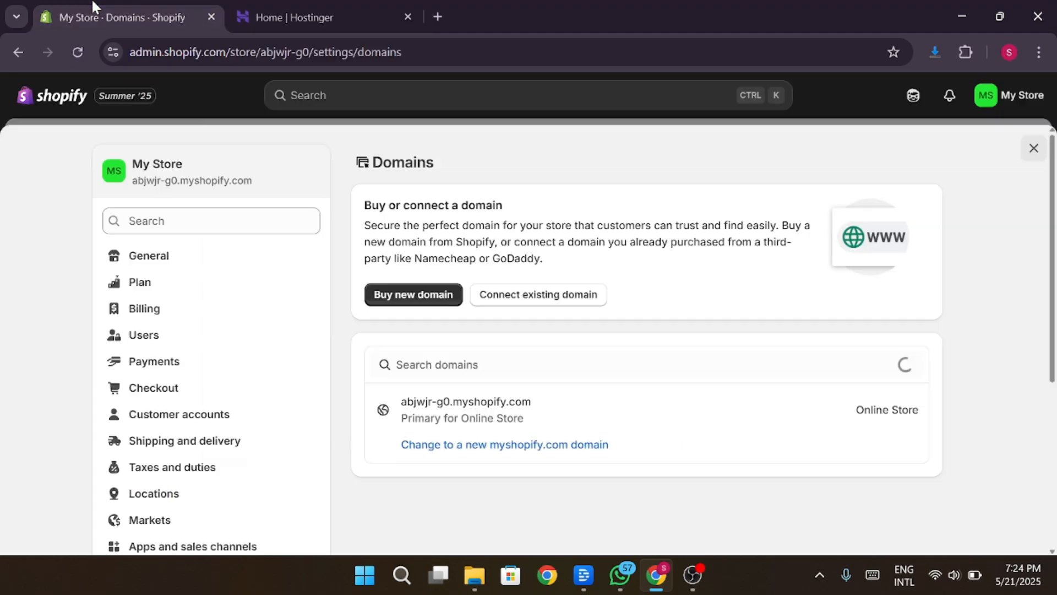
{"action": "left_click", "coordinate": [1034, 148]}
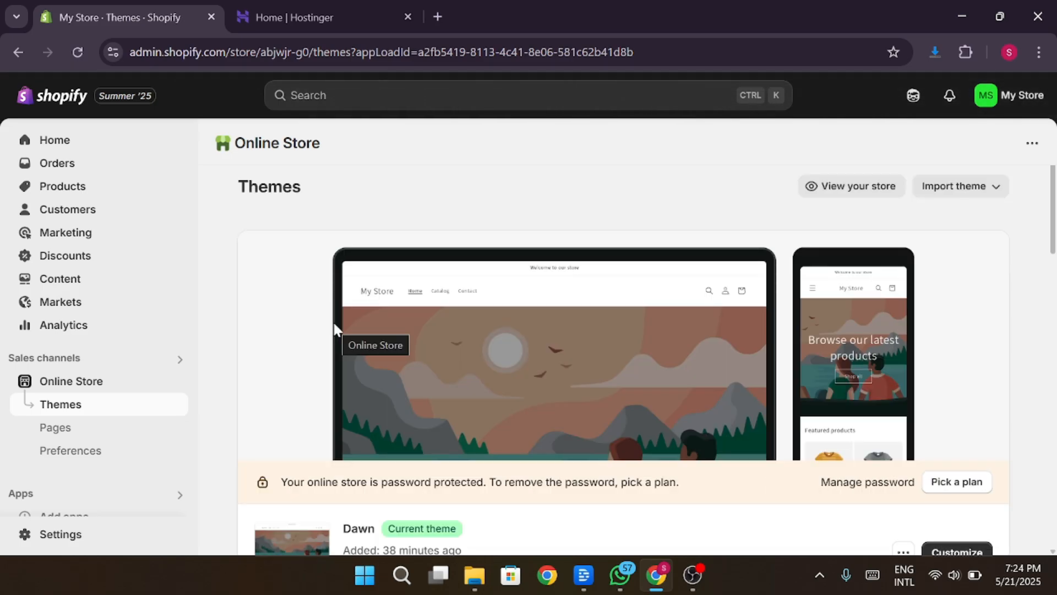
{"action": "scroll", "coordinate": [334, 328], "scroll_direction": "down", "scroll_amount": 15}
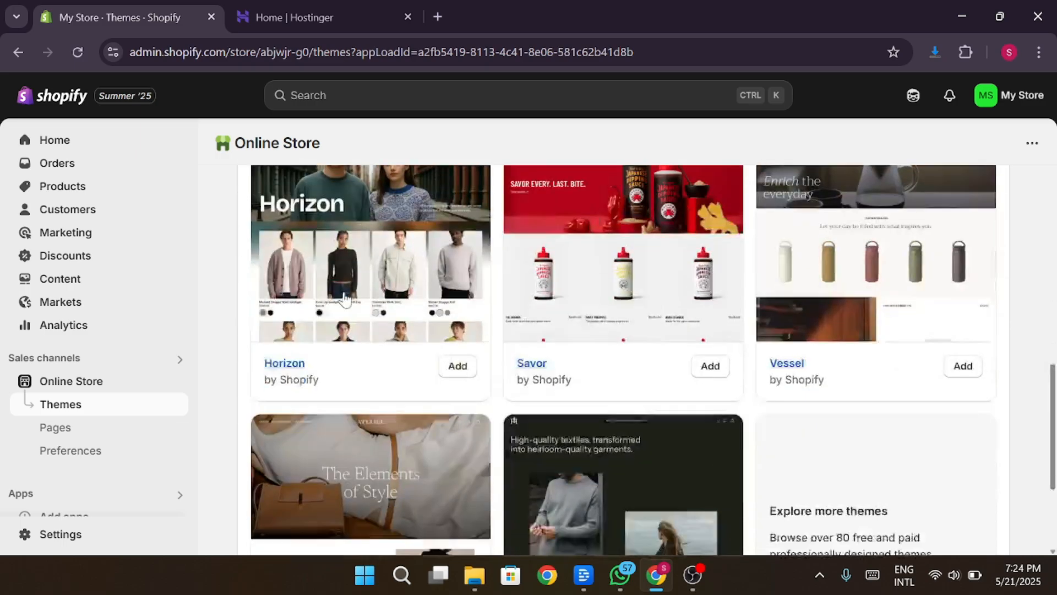
{"action": "scroll", "coordinate": [344, 299], "scroll_direction": "down", "scroll_amount": 4}
{"action": "scroll", "coordinate": [349, 361], "scroll_direction": "up", "scroll_amount": 15}
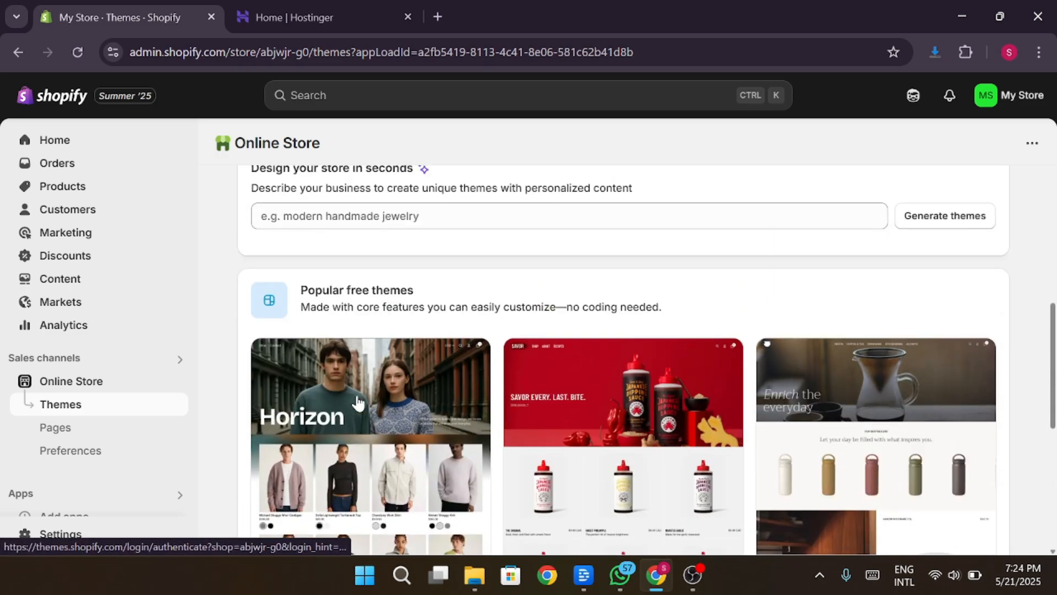
{"action": "scroll", "coordinate": [358, 403], "scroll_direction": "up", "scroll_amount": 4}
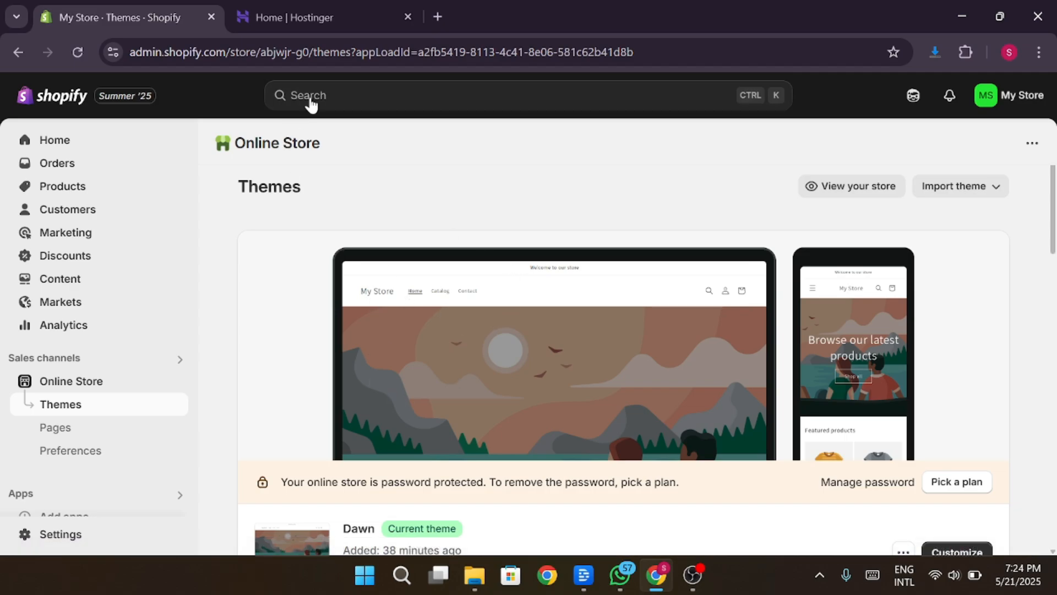
View the Hostinger home page once more and return to the Shopify admin
{"action": "left_click", "coordinate": [337, 8]}
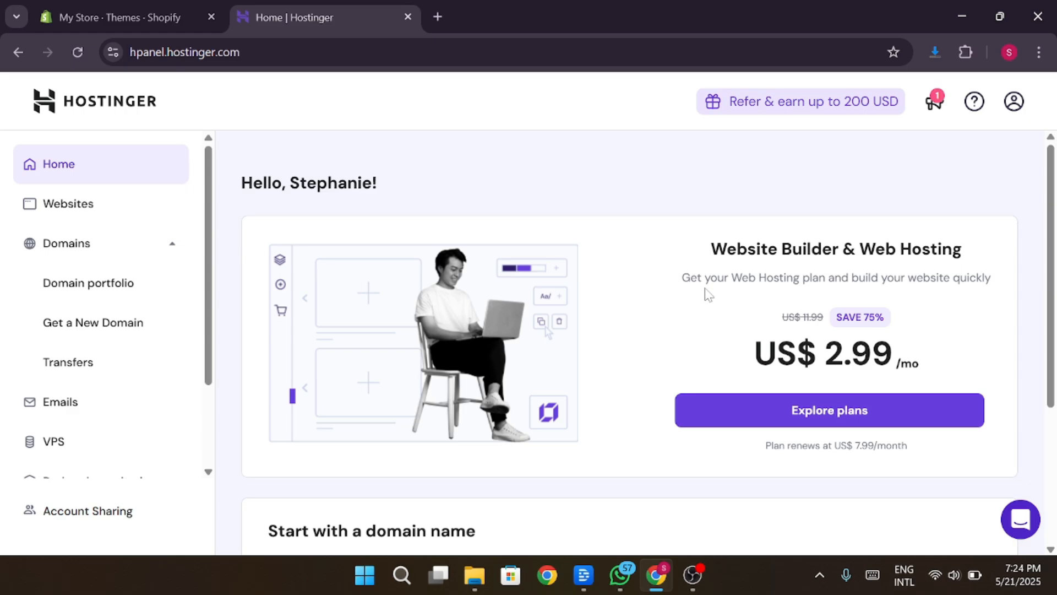
{"action": "left_click", "coordinate": [149, 12]}
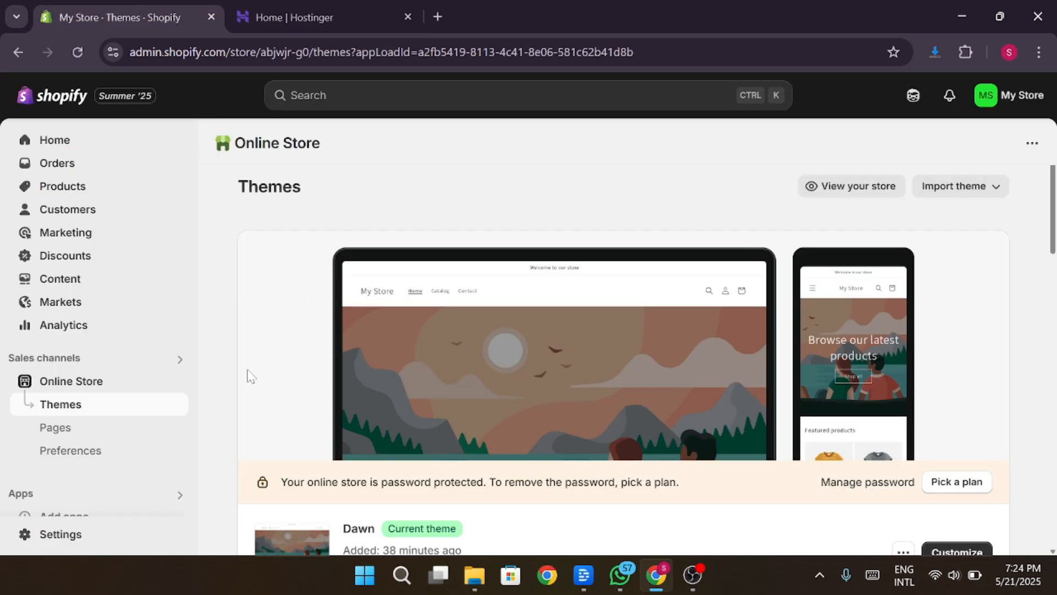
Open the form for connecting an existing domain in the store's domain settings and minimize the browser window
{"action": "left_click", "coordinate": [90, 531]}
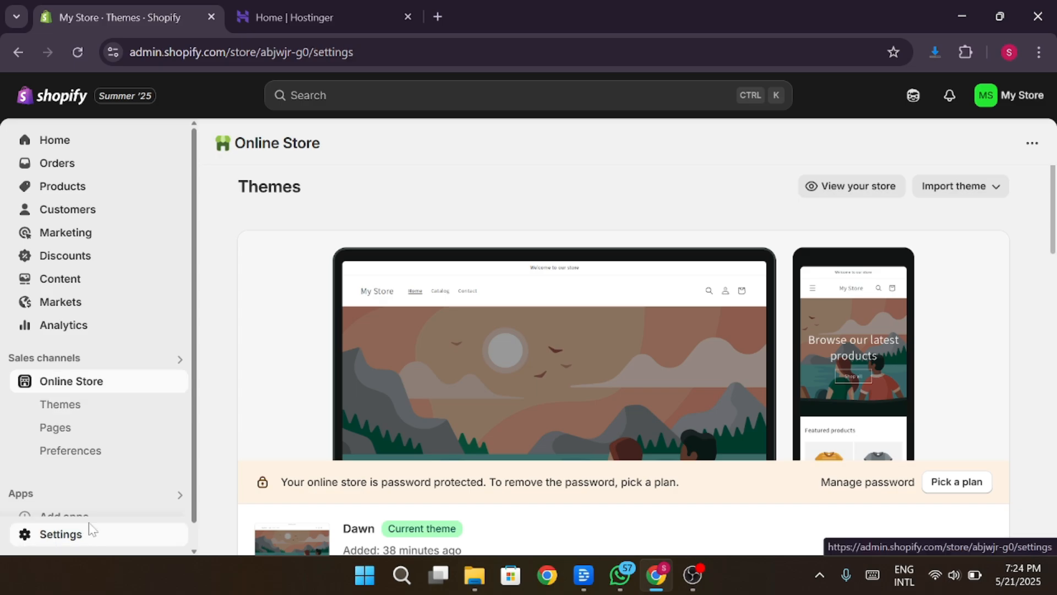
{"action": "scroll", "coordinate": [176, 380], "scroll_direction": "down", "scroll_amount": 2}
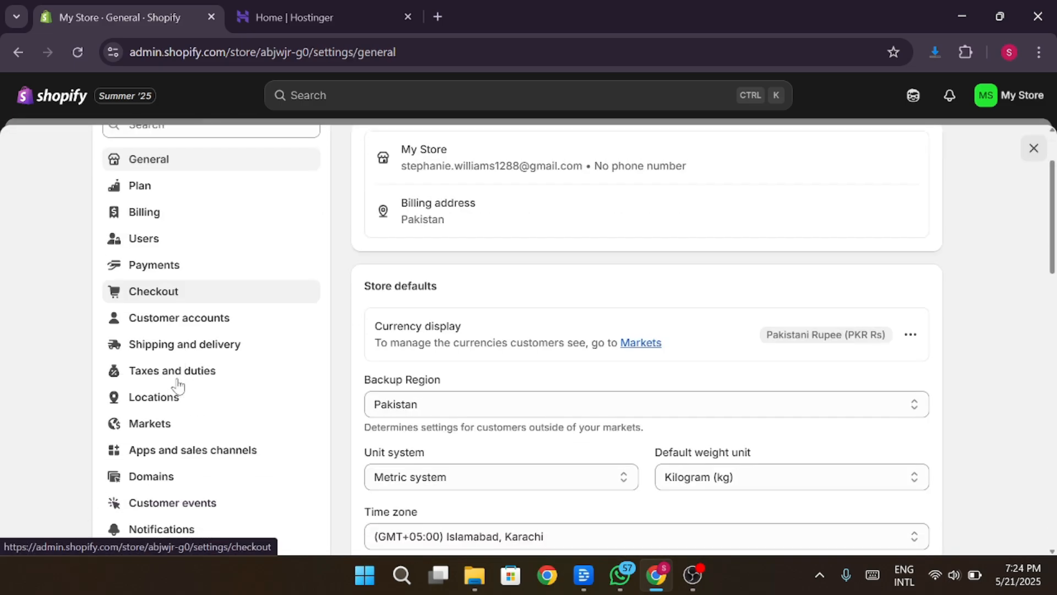
{"action": "left_click", "coordinate": [155, 475]}
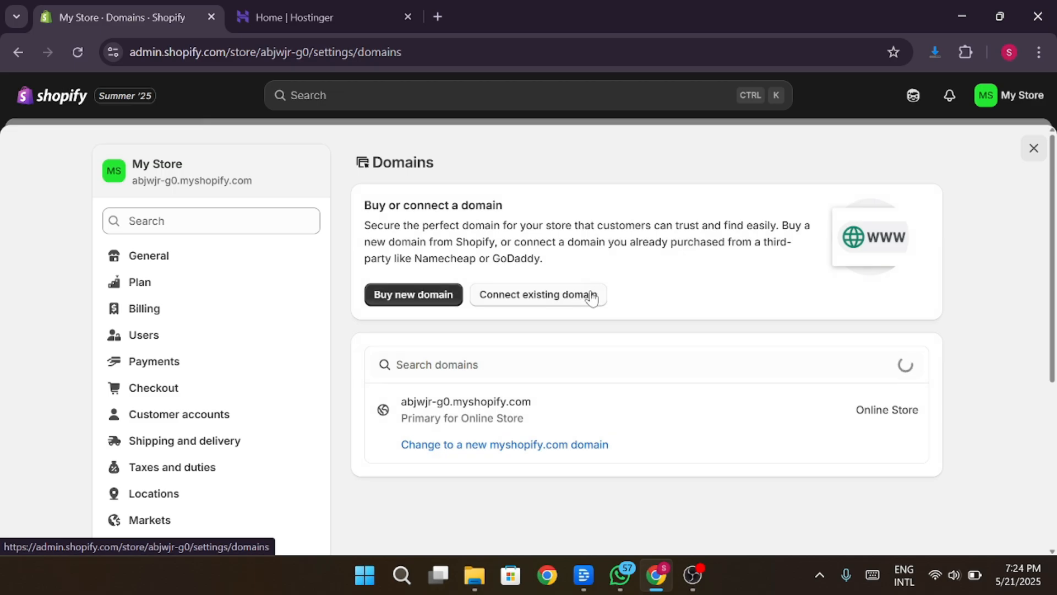
{"action": "left_click", "coordinate": [592, 295]}
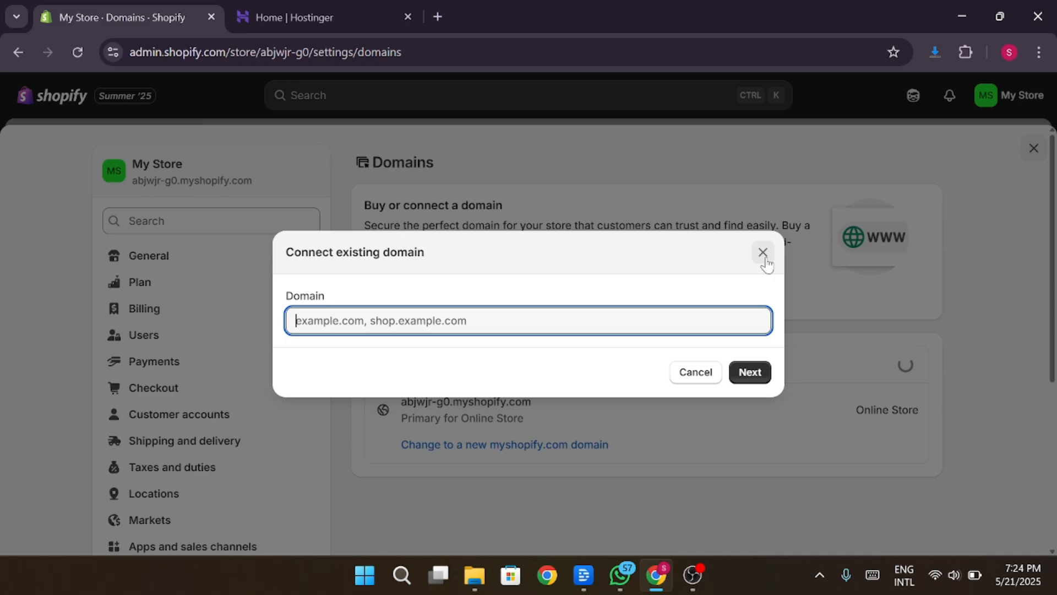
{"action": "left_click", "coordinate": [975, 4]}
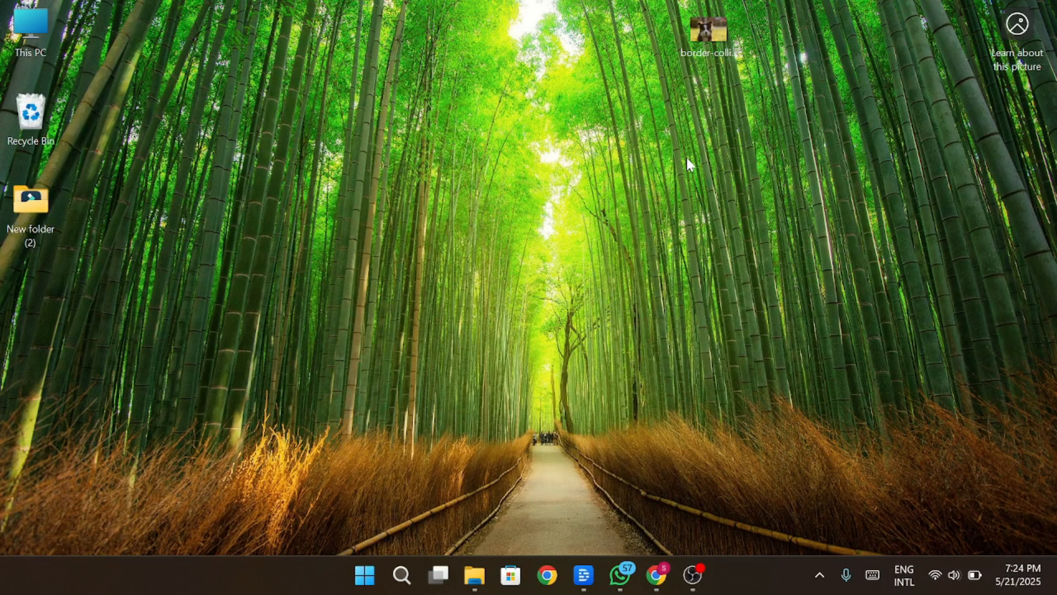